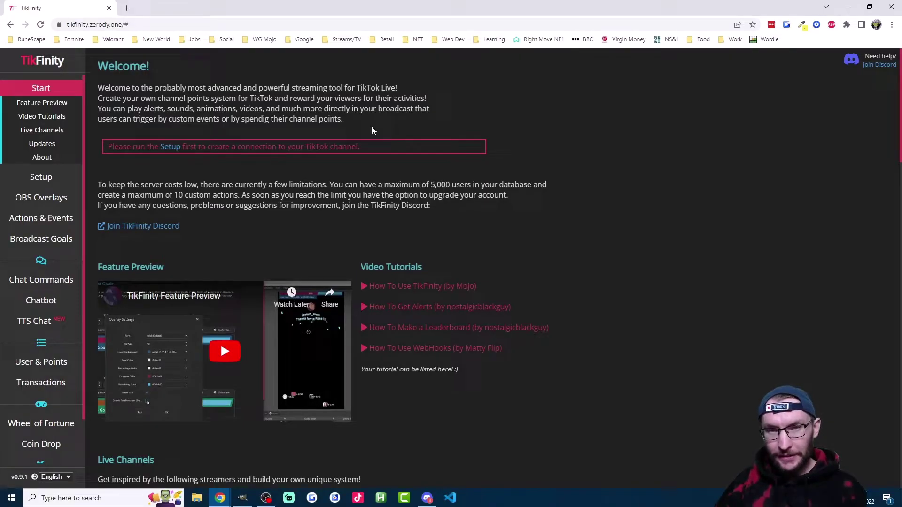
Move from the Setup settings to the OBS Overlays page listing widget URLs.
left_click(165, 148)
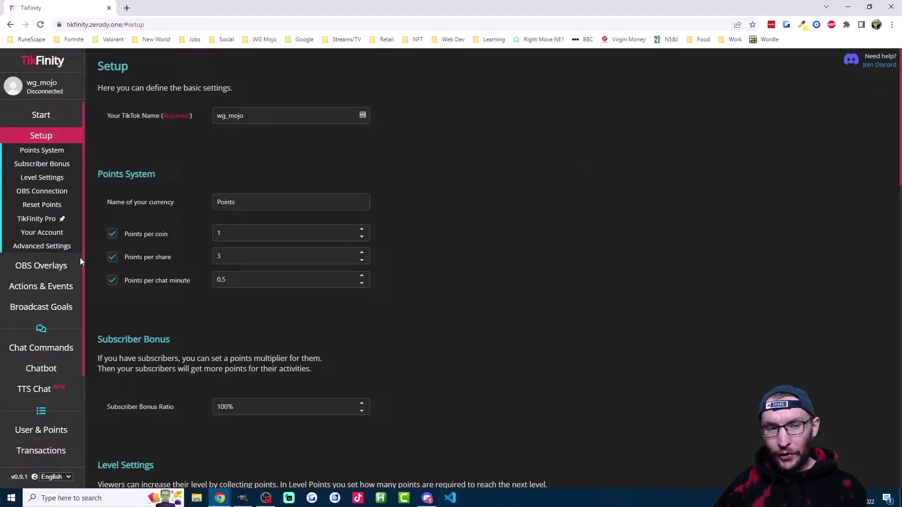
left_click(42, 265)
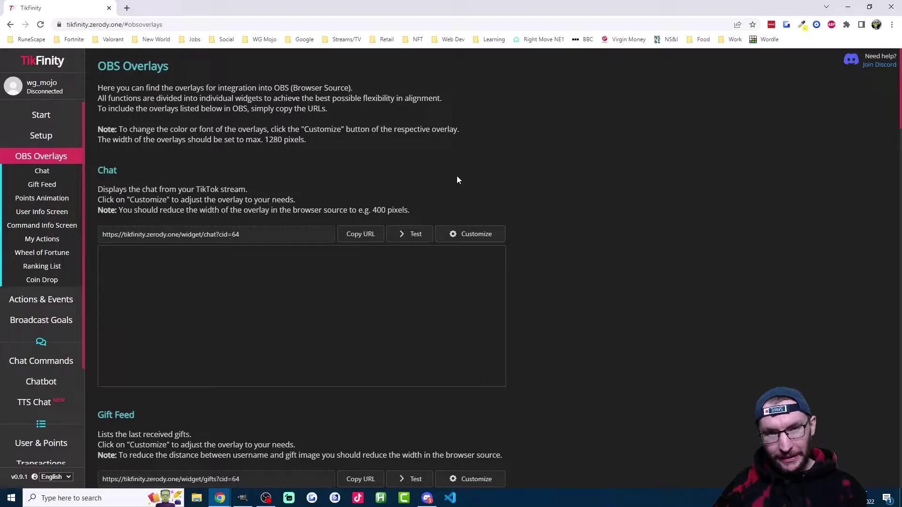
Enable TTS Chat and play the Voice Tester test phrase twice.
left_click(47, 403)
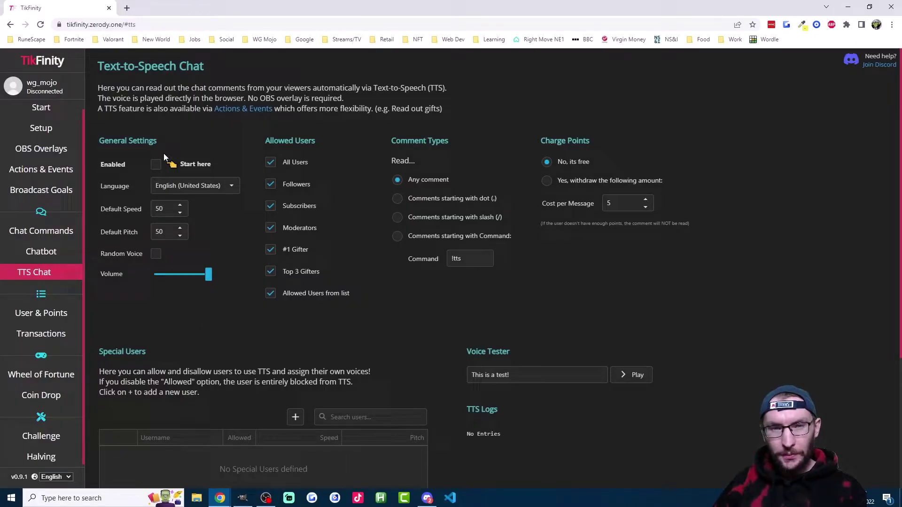
left_click(157, 165)
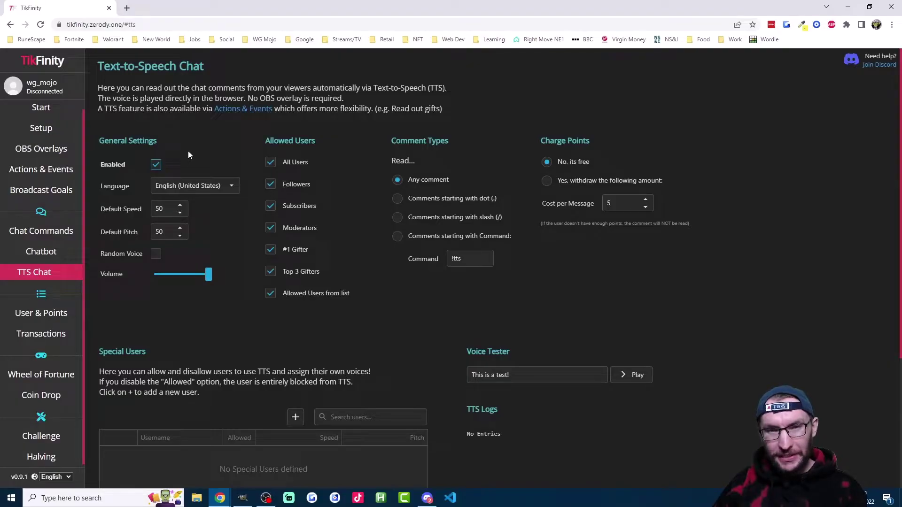
left_click(632, 375)
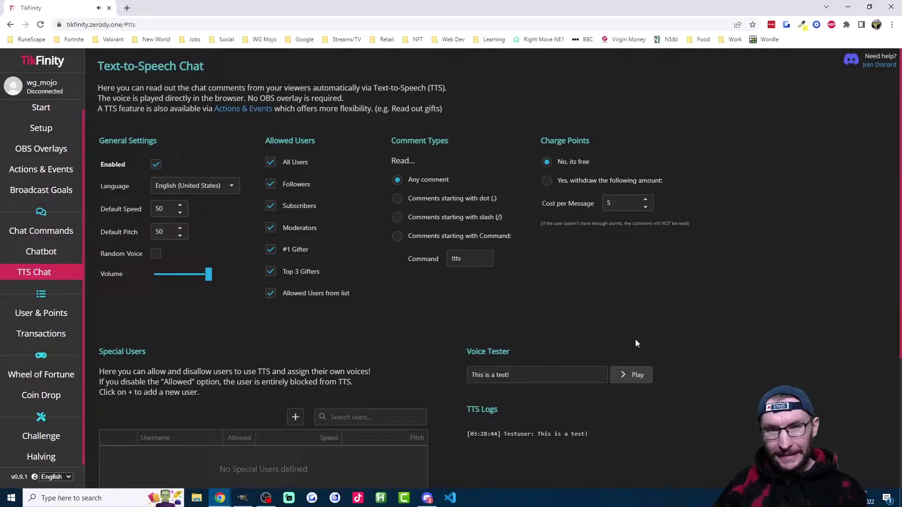
left_click(635, 378)
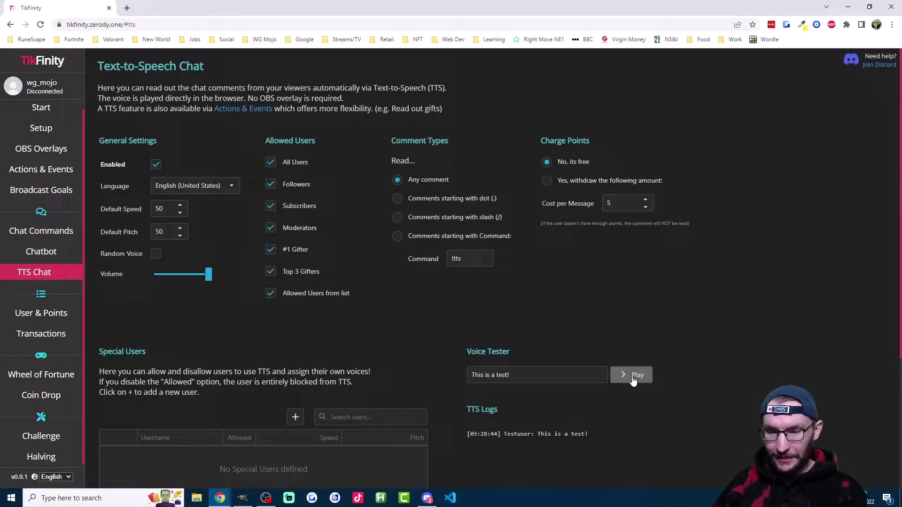
Highlight the no-overlay-needed note, then briefly revisit the Start, Setup and OBS Overlays pages.
left_click_drag(347, 99, 116, 98)
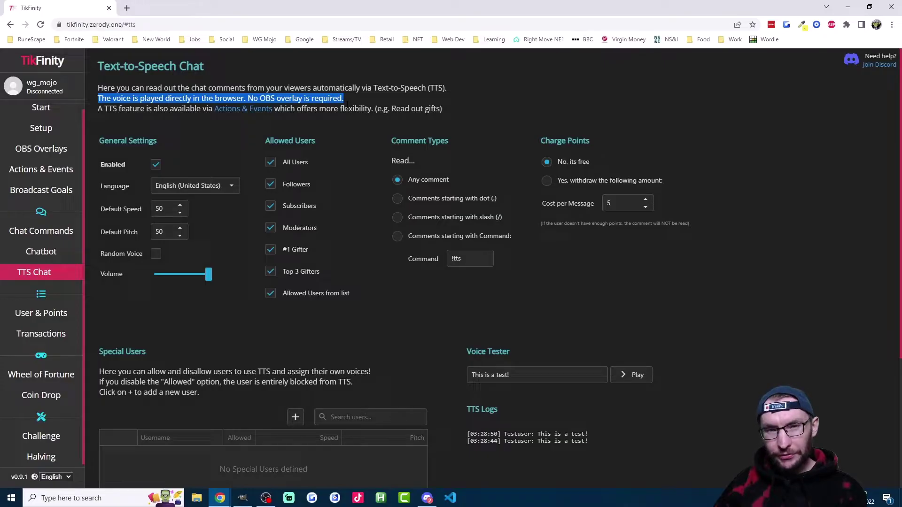
left_click(244, 138)
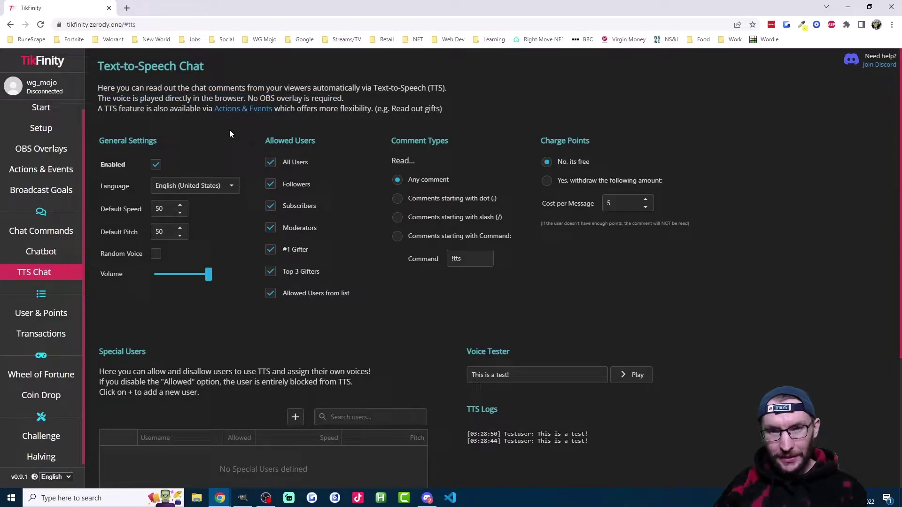
left_click(52, 108)
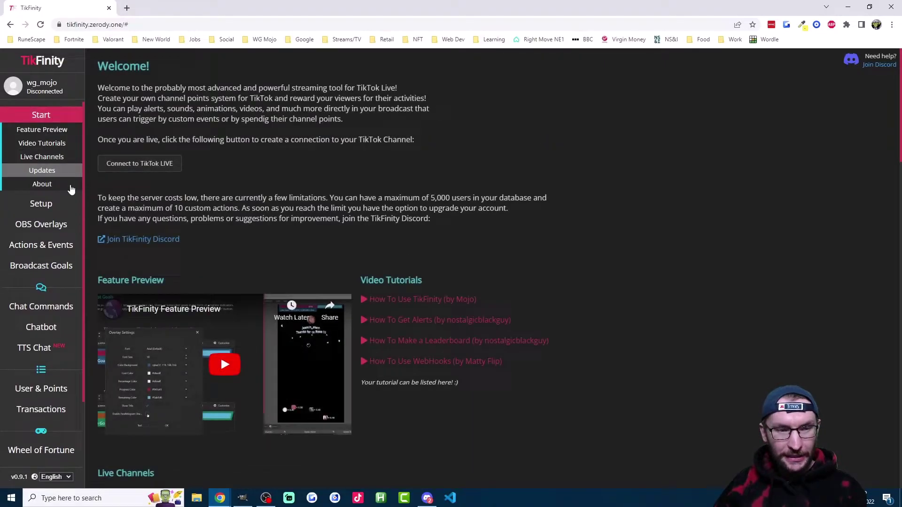
left_click(43, 204)
left_click(47, 263)
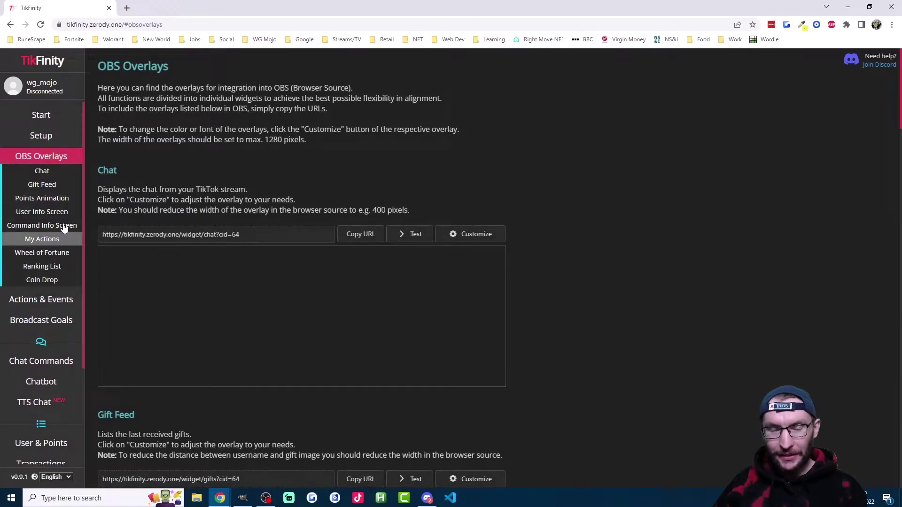
scroll(49, 256, "down", 1)
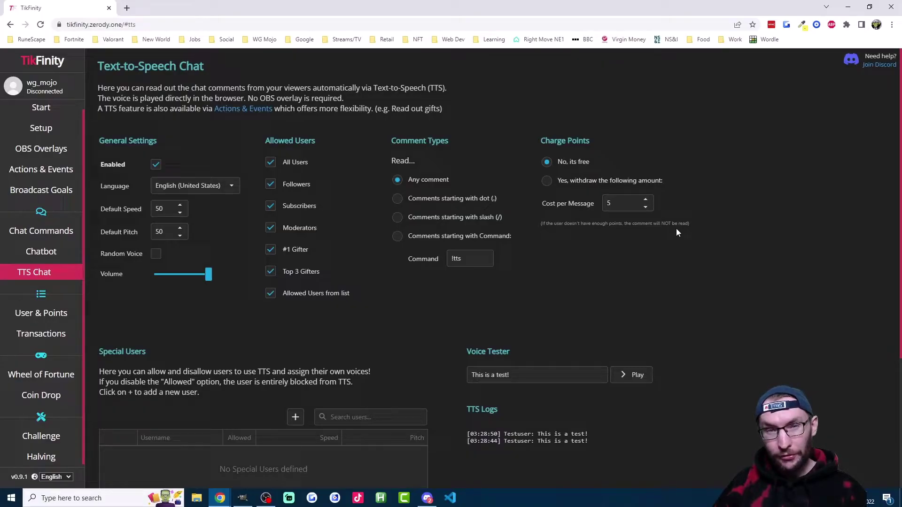
Untick All Users, Followers, Moderators and Allowed Users, read only !tts comments, and charge points per message.
left_click_drag(315, 141, 262, 141)
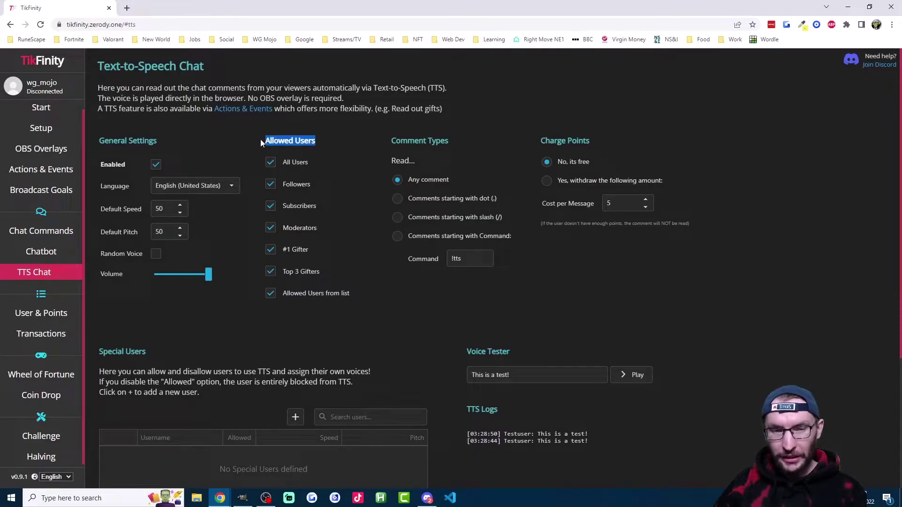
left_click_drag(316, 142, 266, 141)
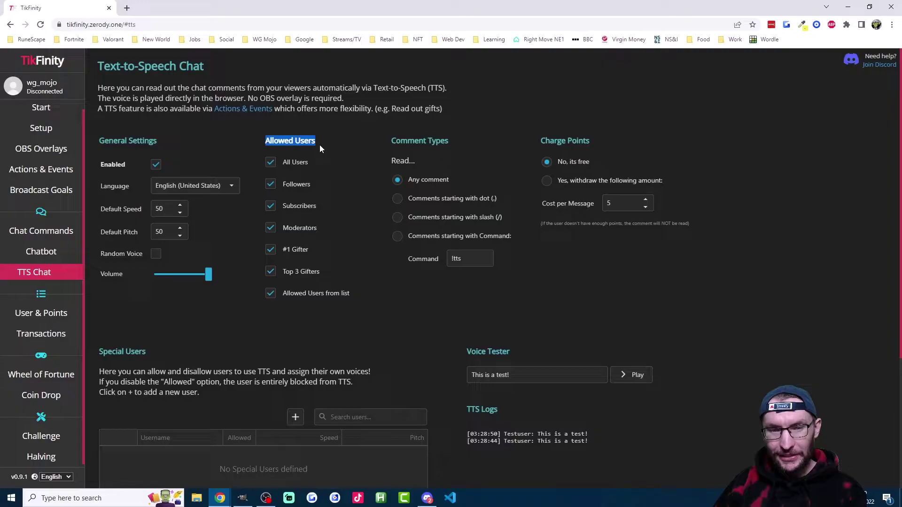
left_click(328, 143)
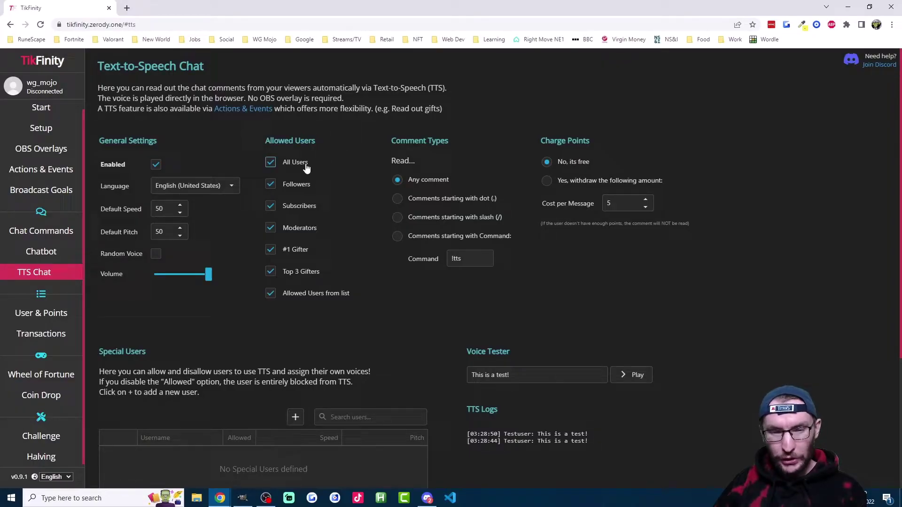
left_click(290, 187)
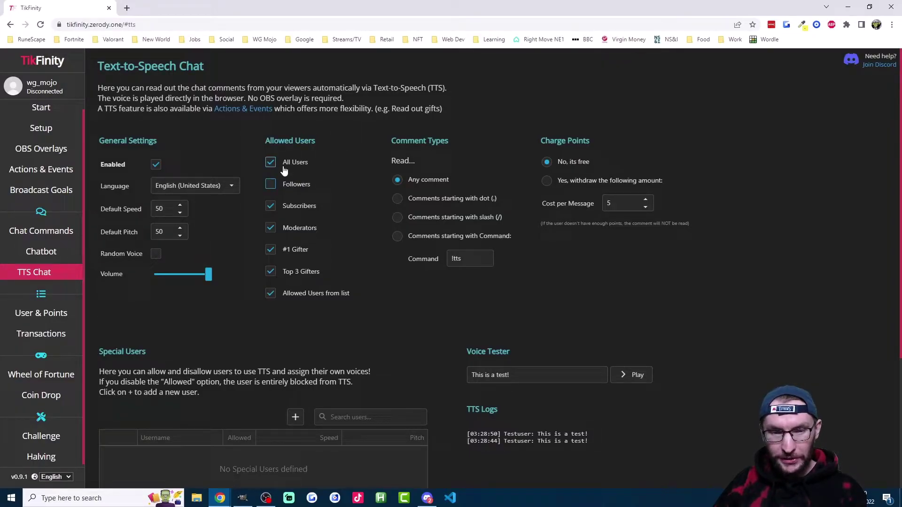
left_click(282, 162)
left_click(276, 229)
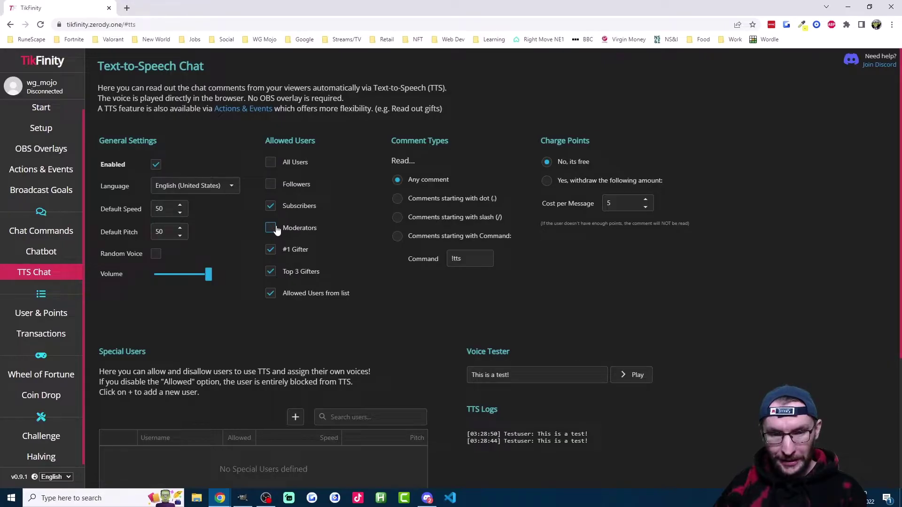
left_click(277, 295)
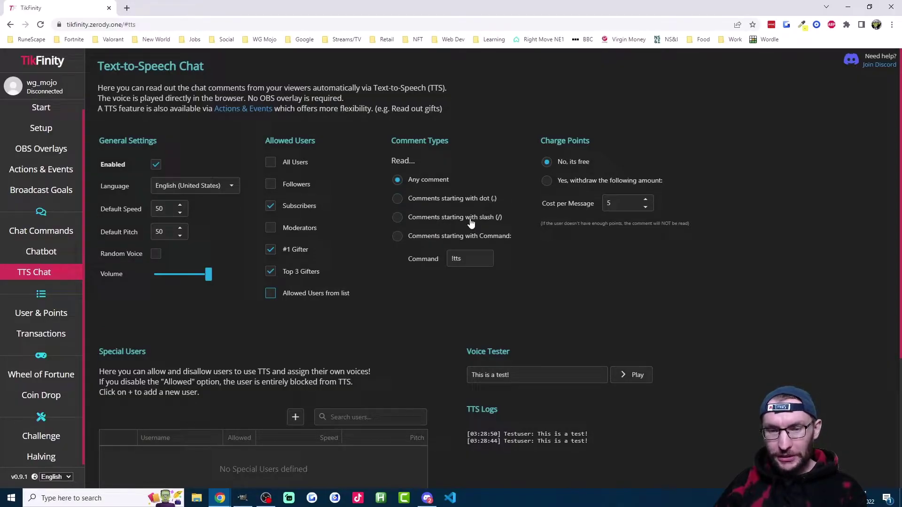
left_click(453, 237)
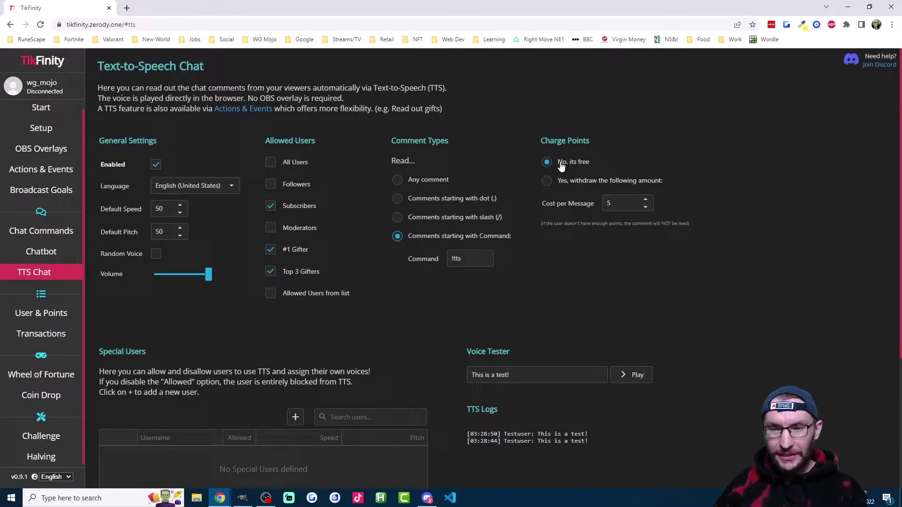
left_click(547, 182)
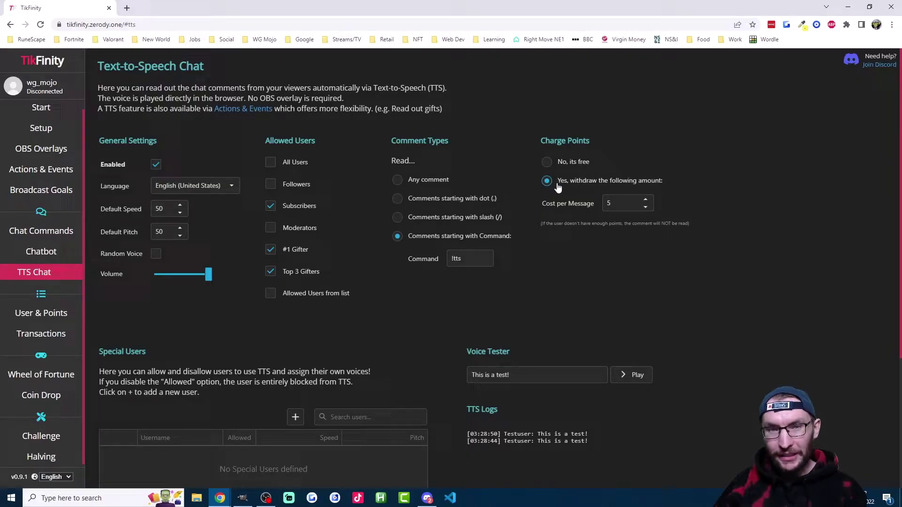
Allow users from the list again and add special user 'test' at speed and pitch 50.
scroll(329, 244, "down", 1)
left_click_drag(146, 304, 97, 307)
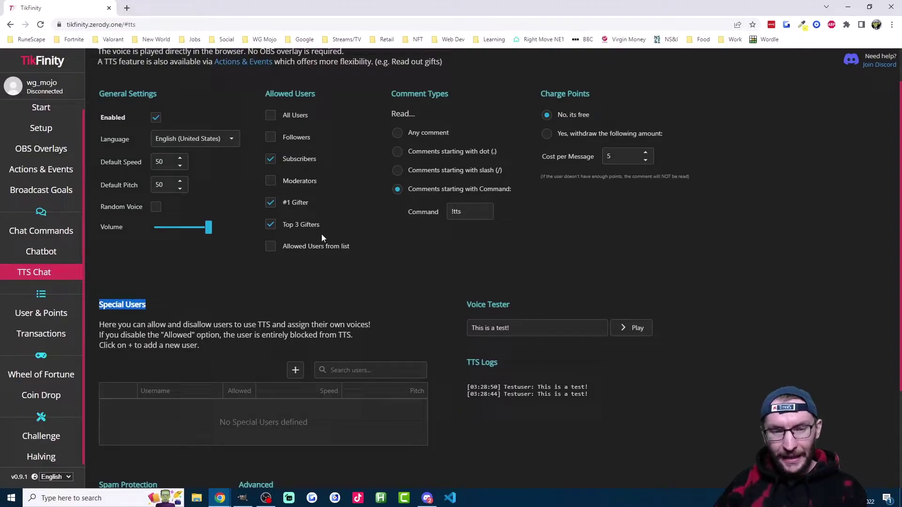
left_click(283, 247)
left_click(303, 314)
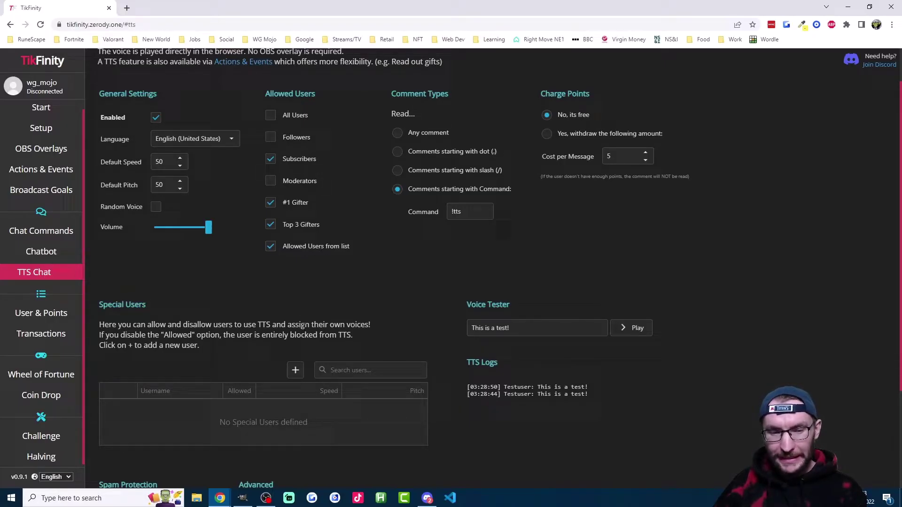
left_click(296, 371)
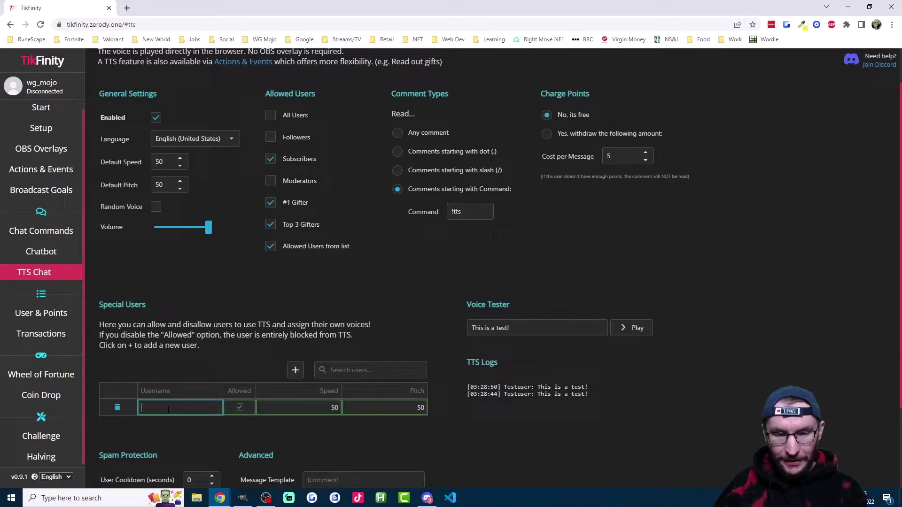
type("test")
left_click(239, 408)
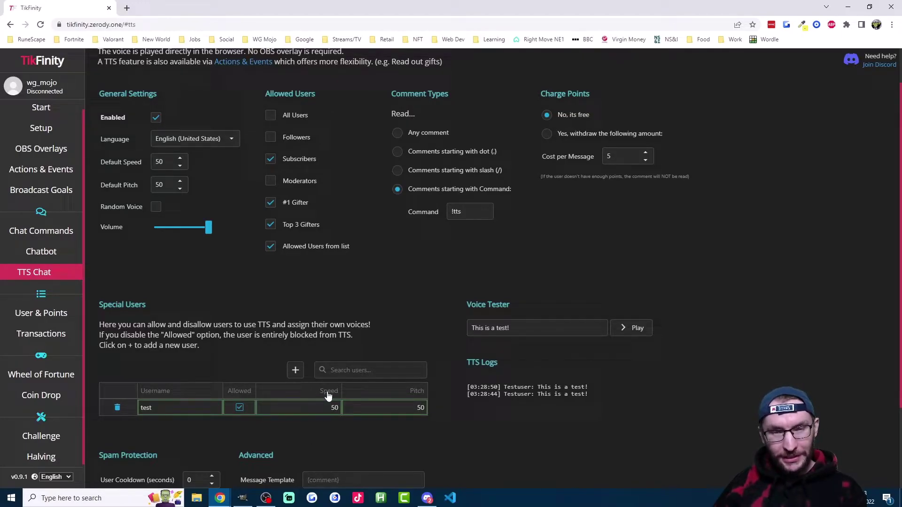
scroll(348, 403, "down", 2)
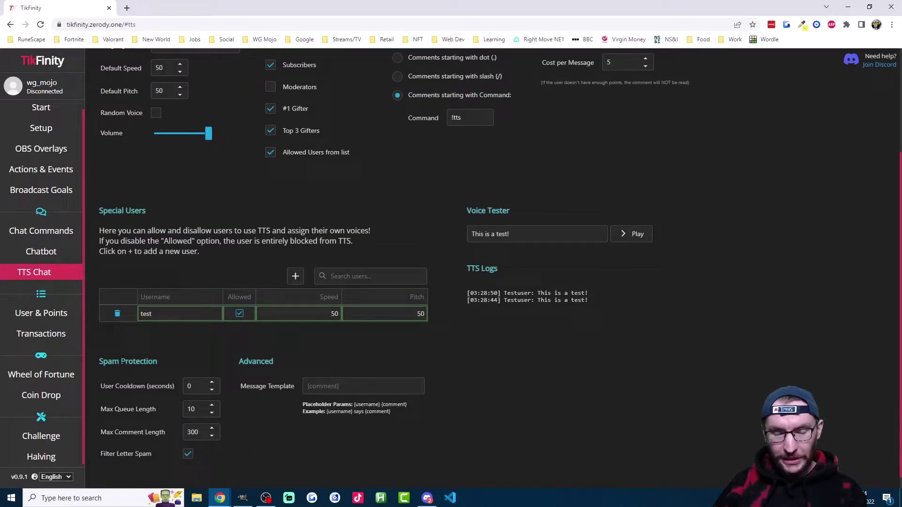
left_click_drag(98, 362, 164, 363)
left_click(163, 362)
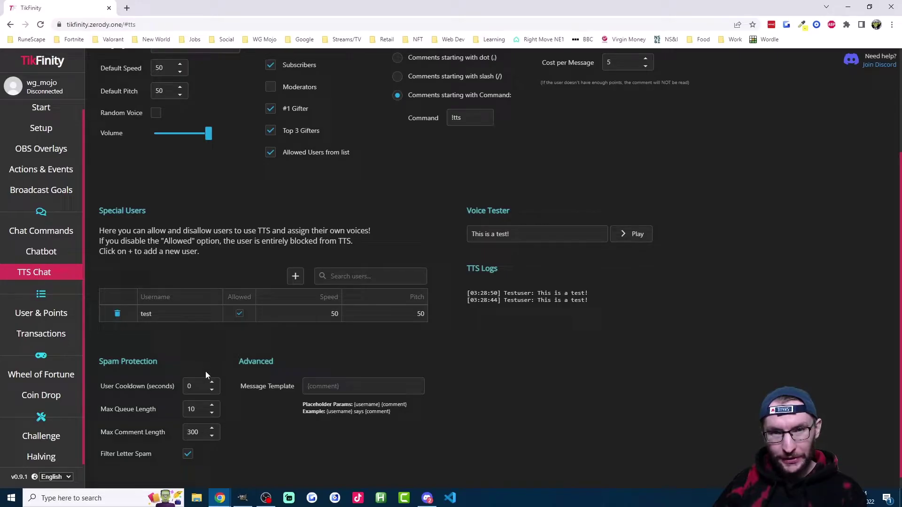
triple_click(155, 409)
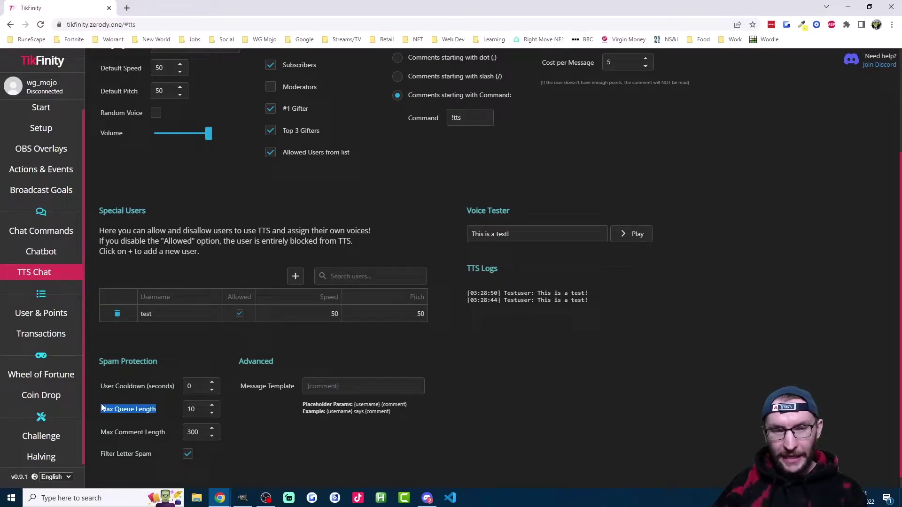
left_click(168, 412)
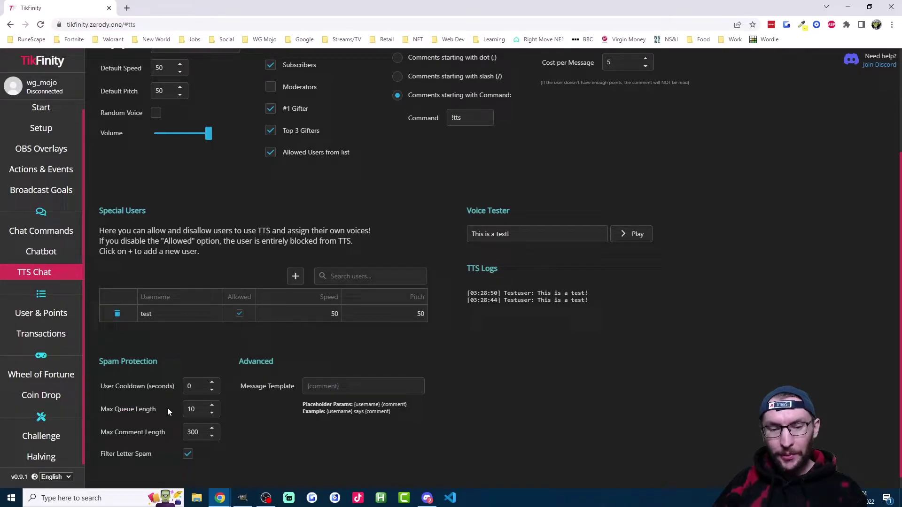
double_click(205, 413)
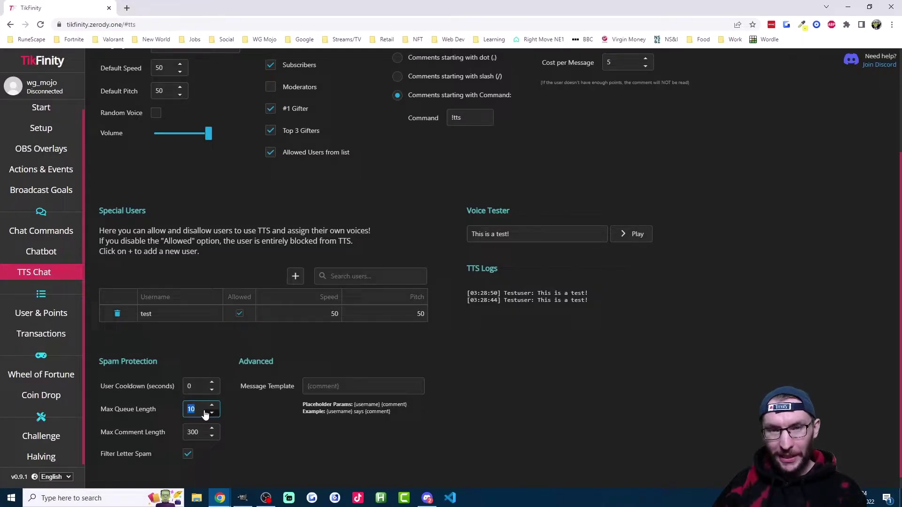
left_click(170, 429)
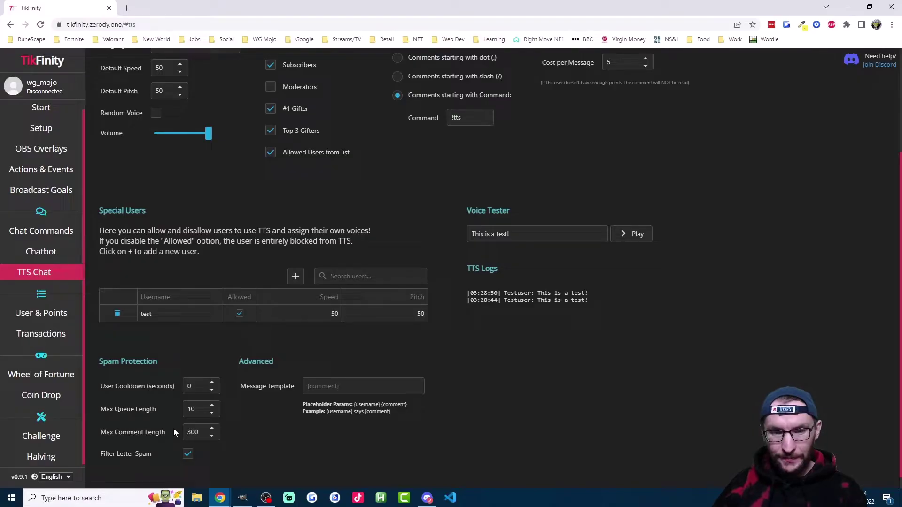
left_click_drag(170, 432, 100, 433)
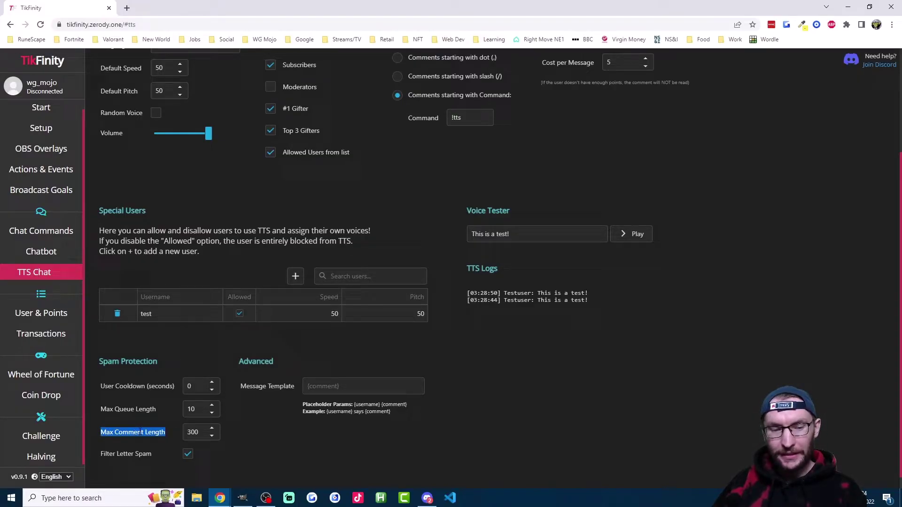
left_click_drag(155, 455, 101, 454)
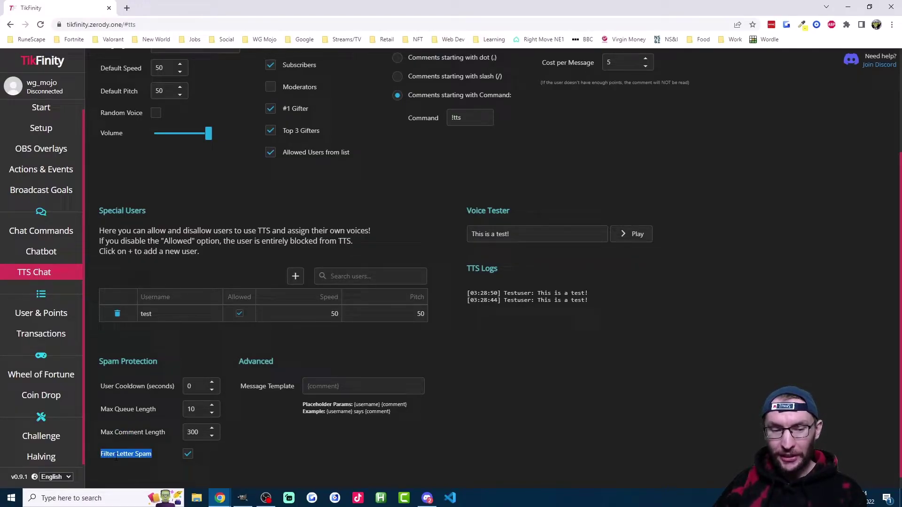
left_click(116, 458)
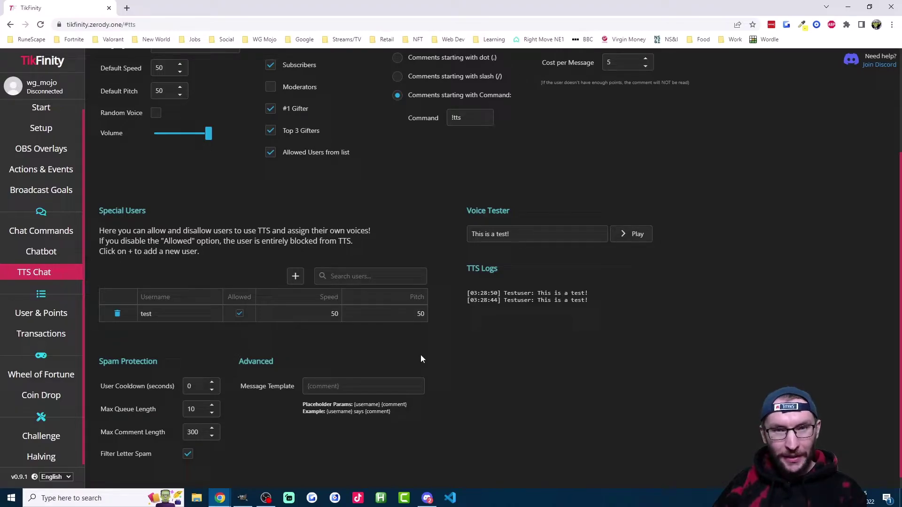
Paste '{username} says {comment}' into the Message Template, test the voice, then go to Actions & Events.
left_click_drag(394, 412, 326, 413)
key("ctrl+c")
left_click(371, 386)
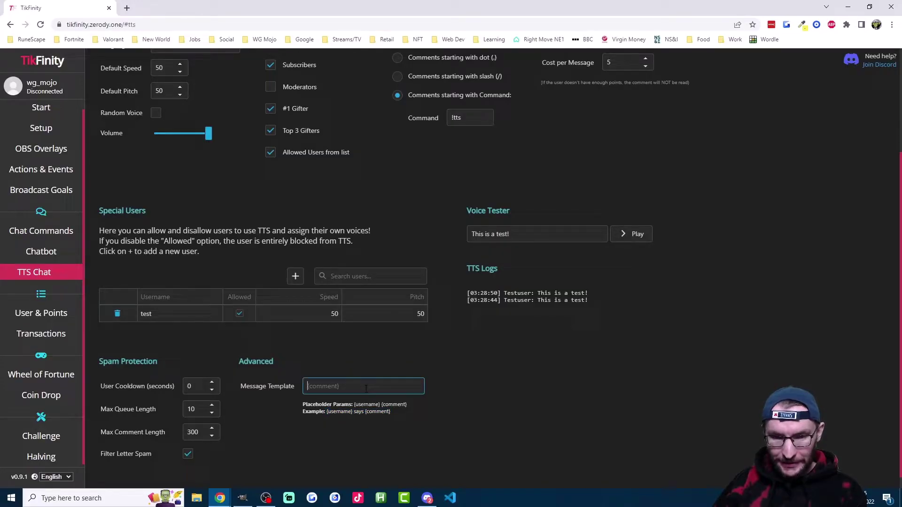
key("ctrl+v")
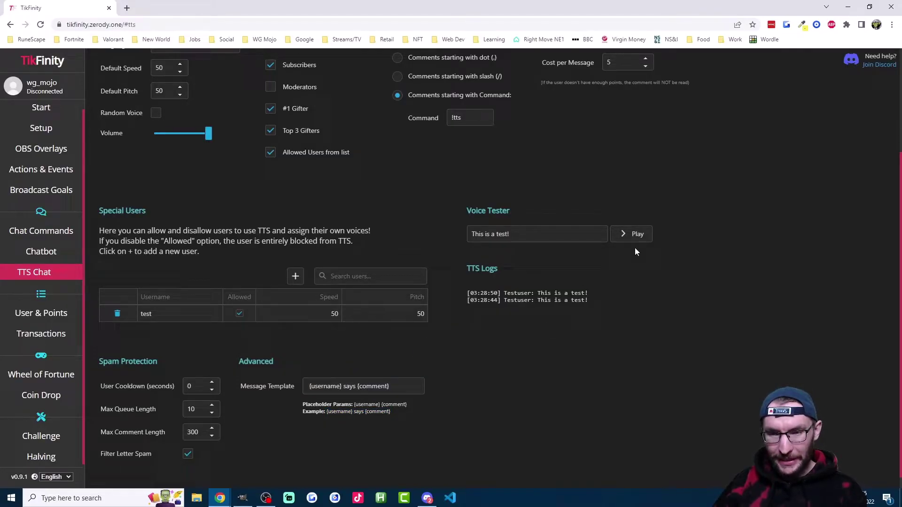
left_click(636, 235)
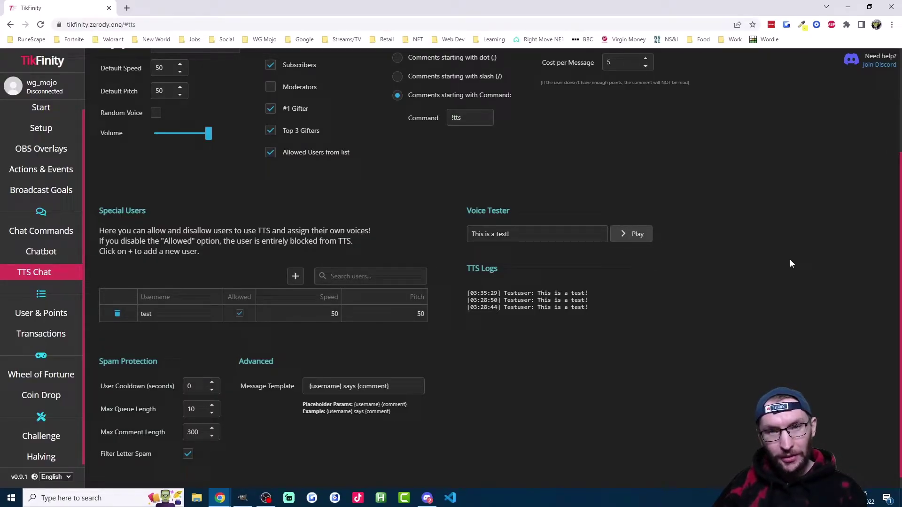
key("alt+Left")
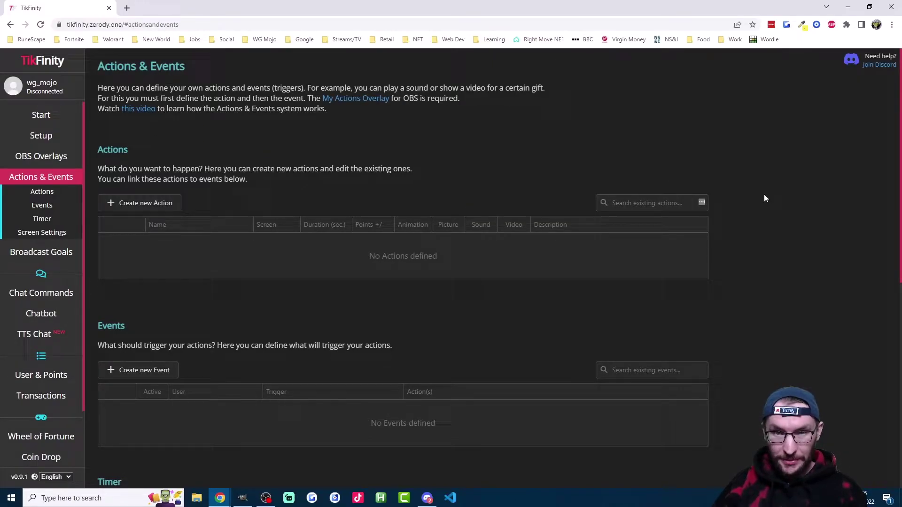
Create action 'New Follower' that reads '{username} thanks for following!' and test how it sounds.
left_click(171, 203)
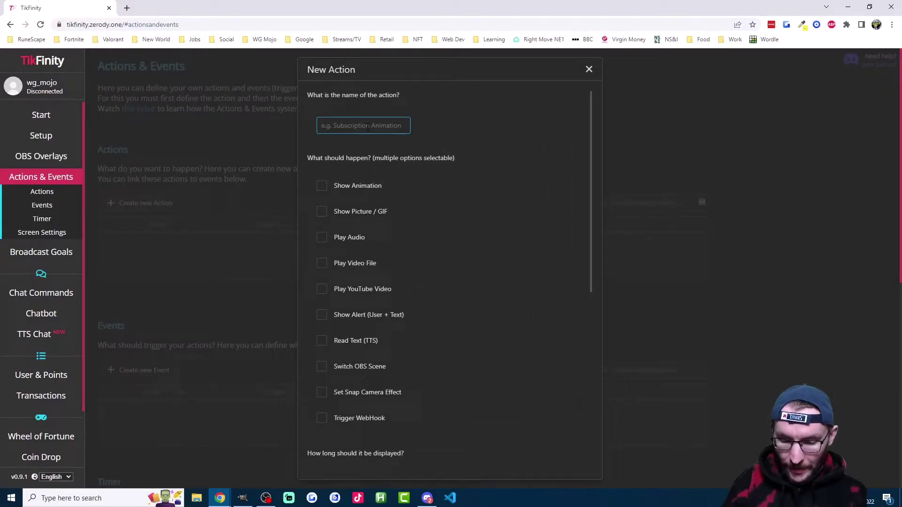
type("New Followe")
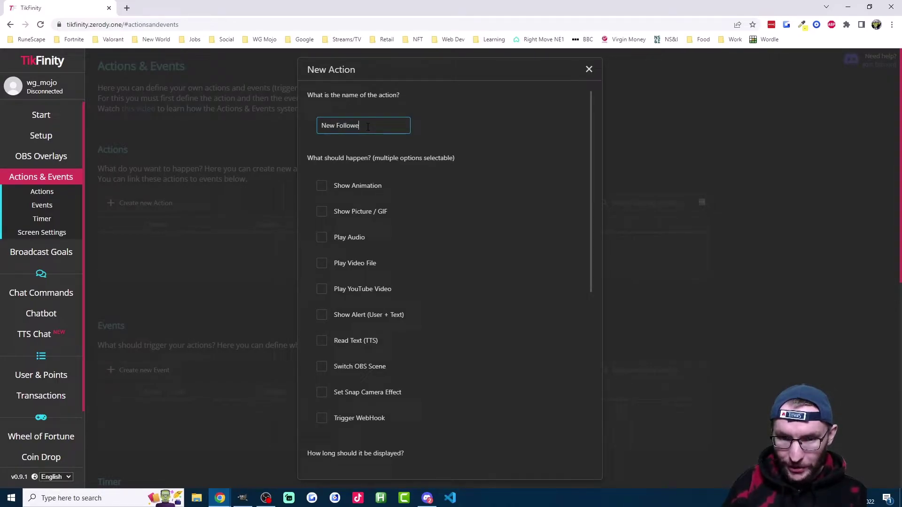
type("r")
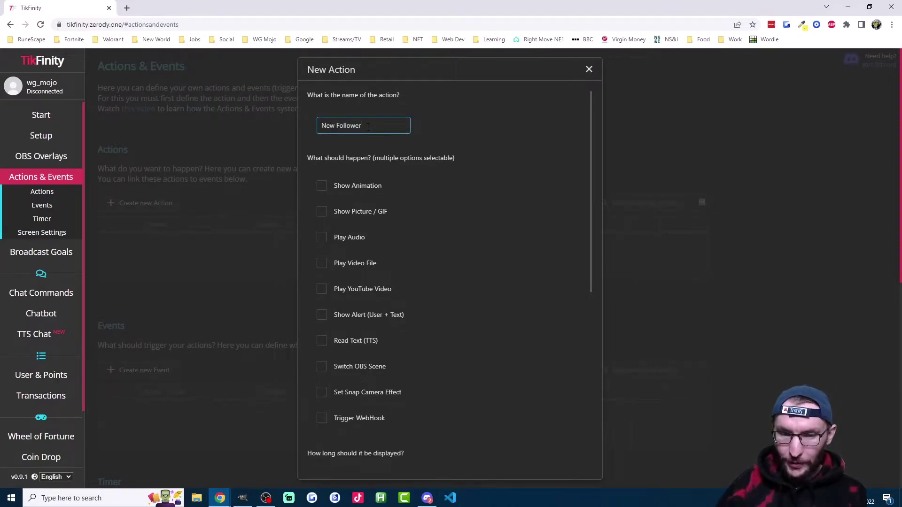
left_click(322, 341)
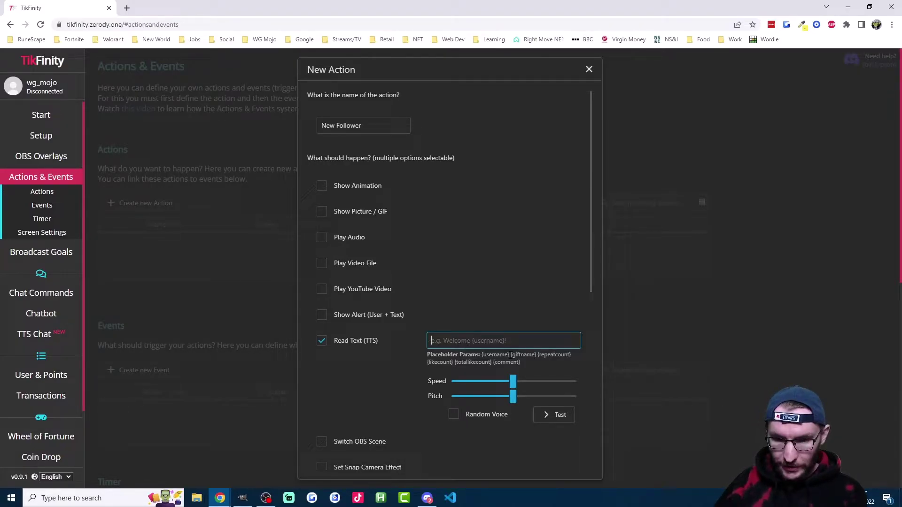
left_click_drag(510, 355, 482, 356)
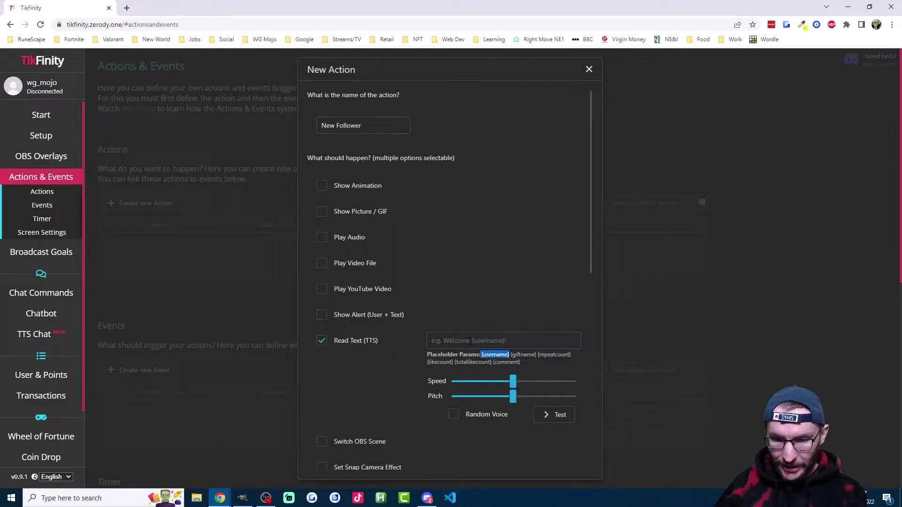
left_click(469, 342)
key("ctrl+v")
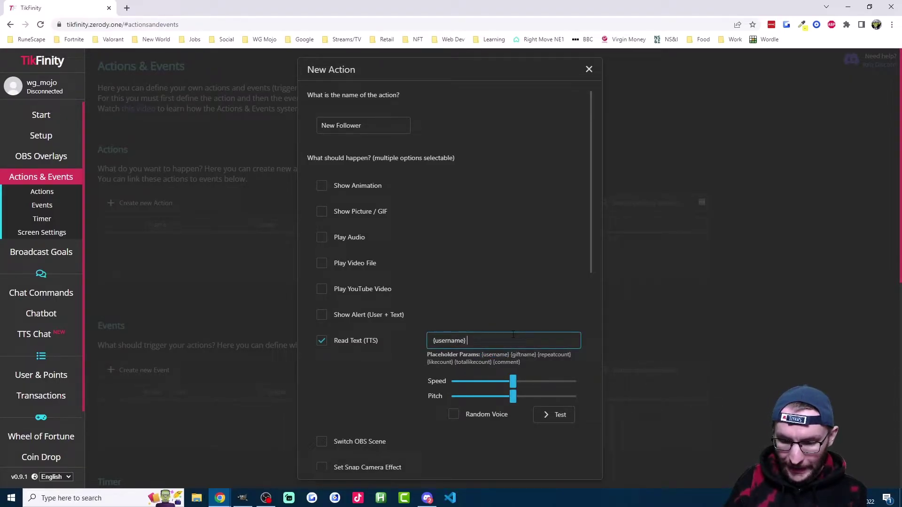
type("thanks for foll")
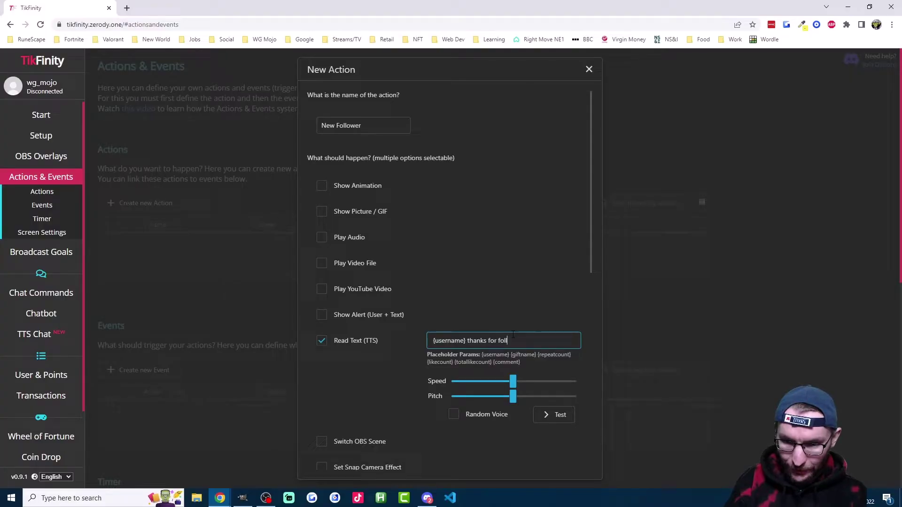
type("owing!")
left_click(565, 405)
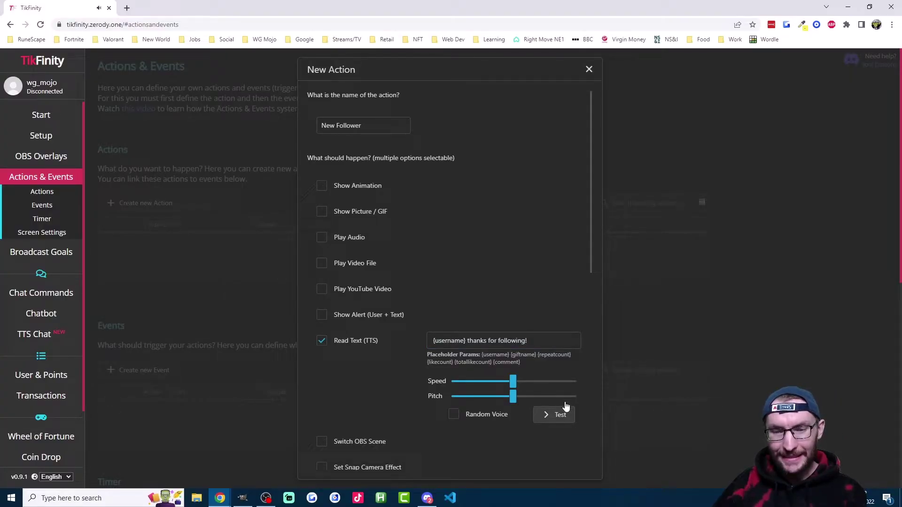
left_click(560, 417)
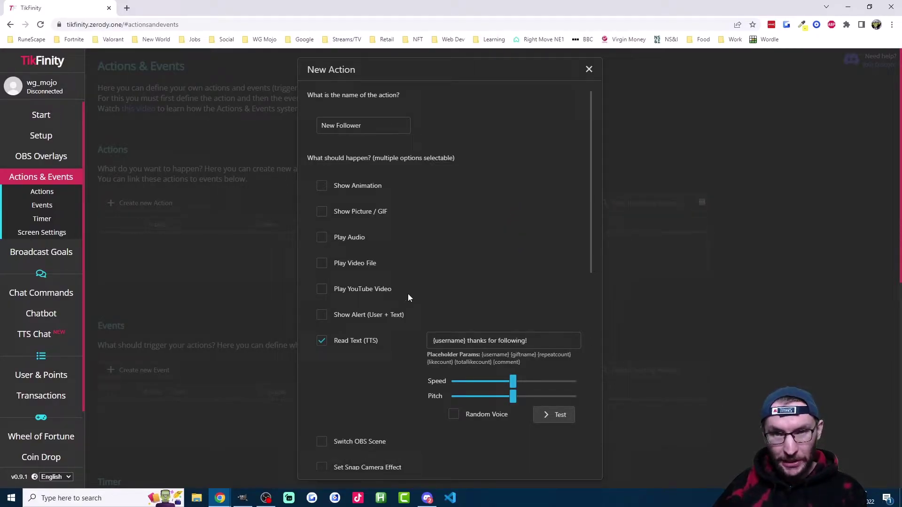
Add a 'thanks for following!' alert, set display duration to 7 seconds, and save.
left_click(355, 319)
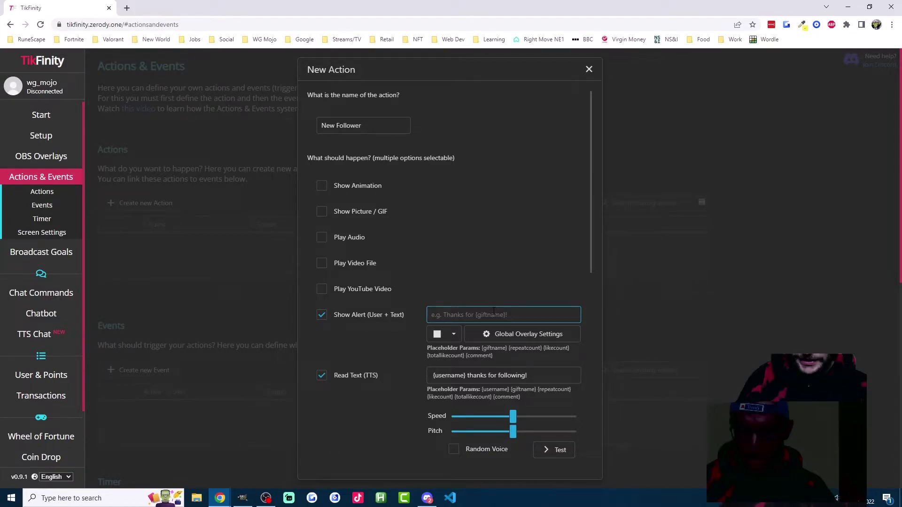
type("thanks for following!")
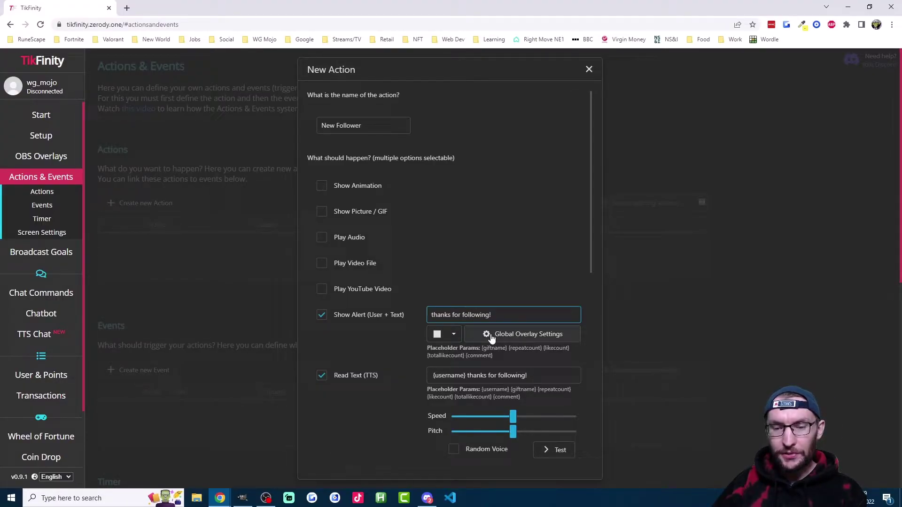
scroll(486, 321, "down", 7)
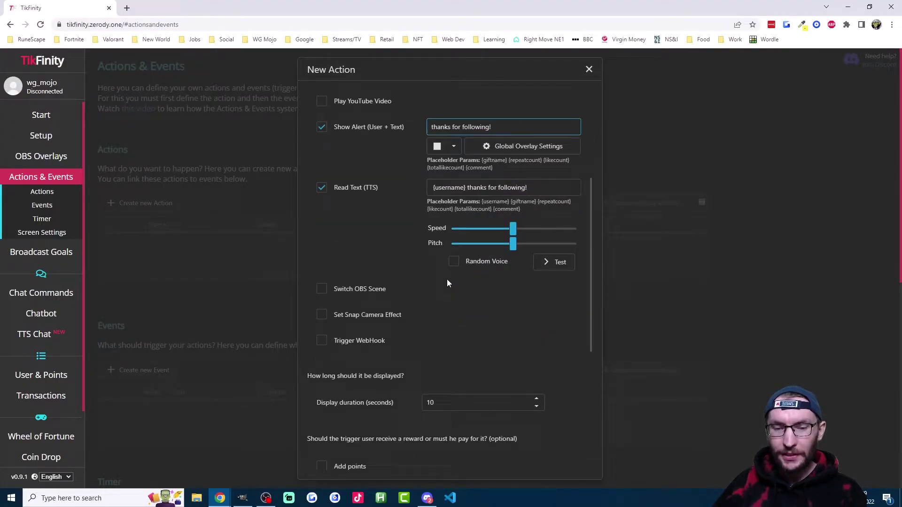
left_click(537, 266)
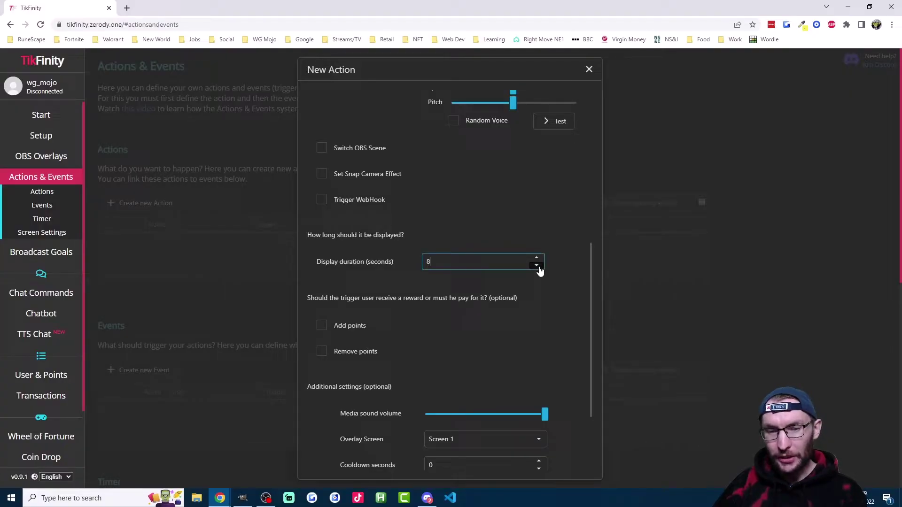
left_click(537, 266)
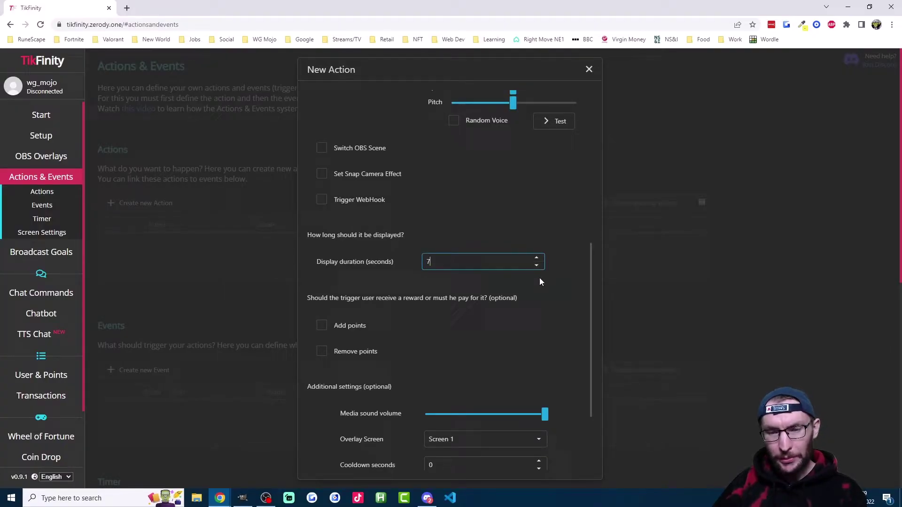
scroll(540, 279, "down", 3)
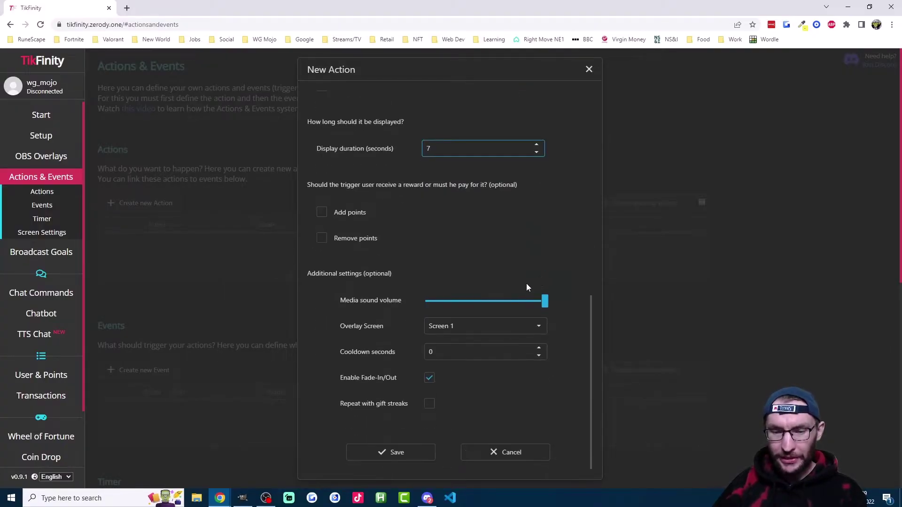
left_click(420, 455)
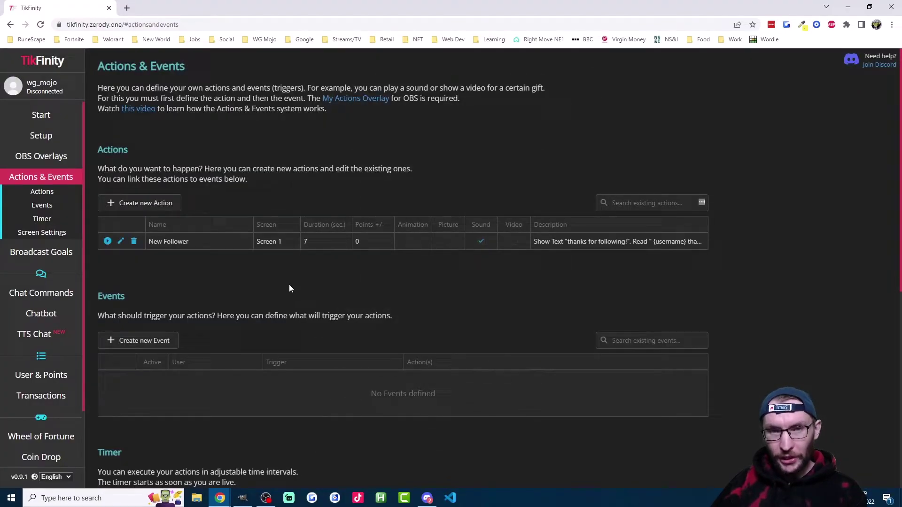
Create a Follow event triggering New Follower, then start a new event triggered by sending likes.
left_click(151, 341)
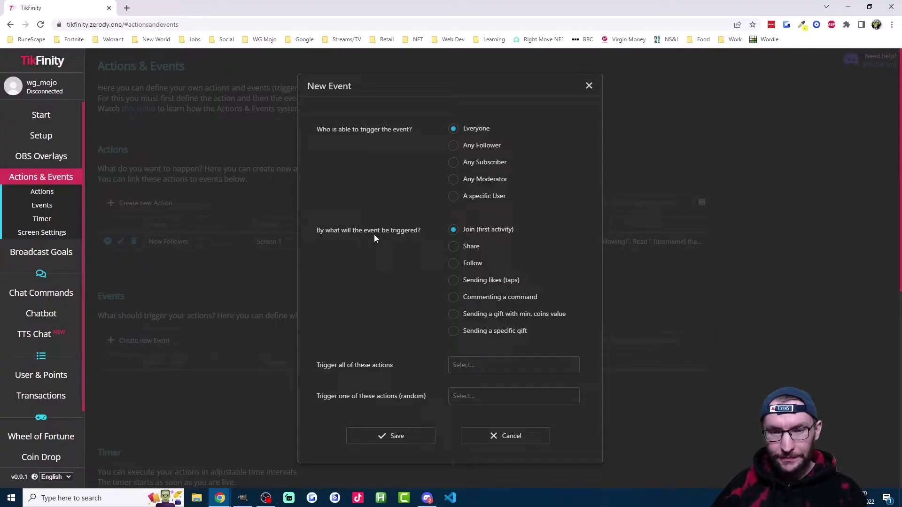
left_click(455, 264)
left_click(463, 366)
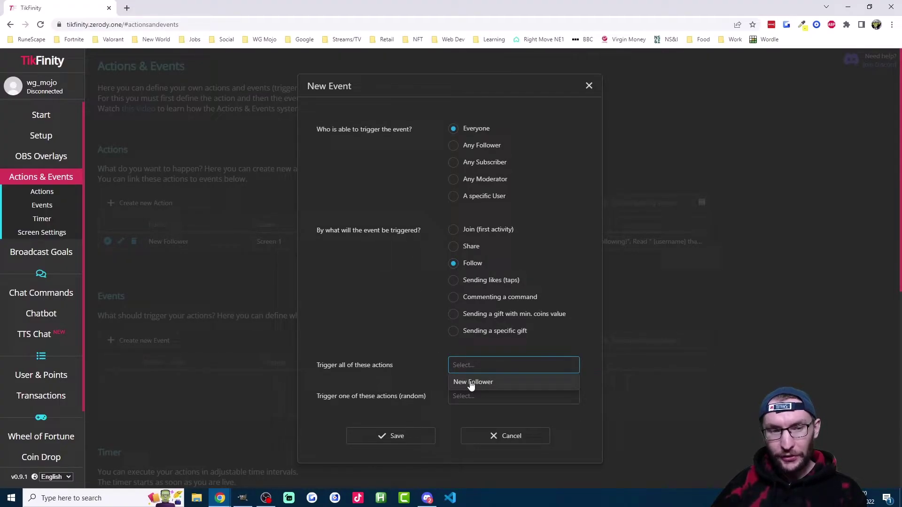
left_click(472, 383)
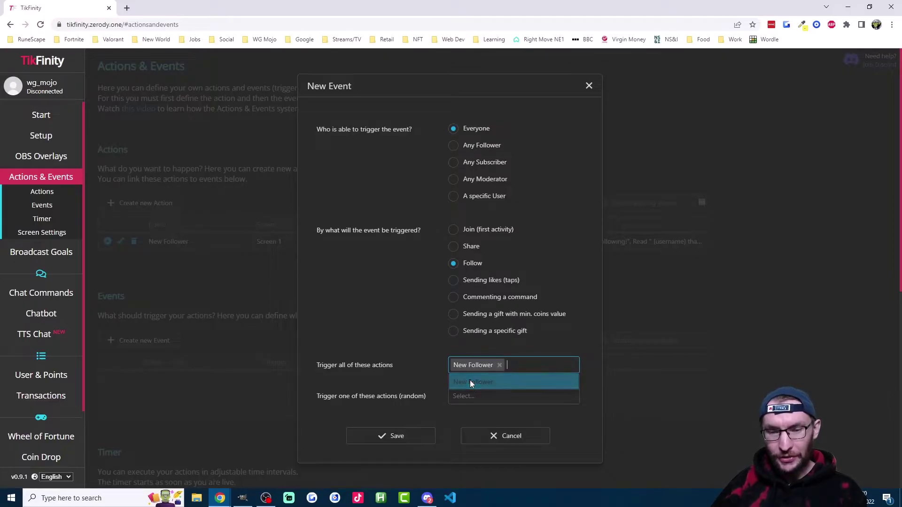
left_click(400, 440)
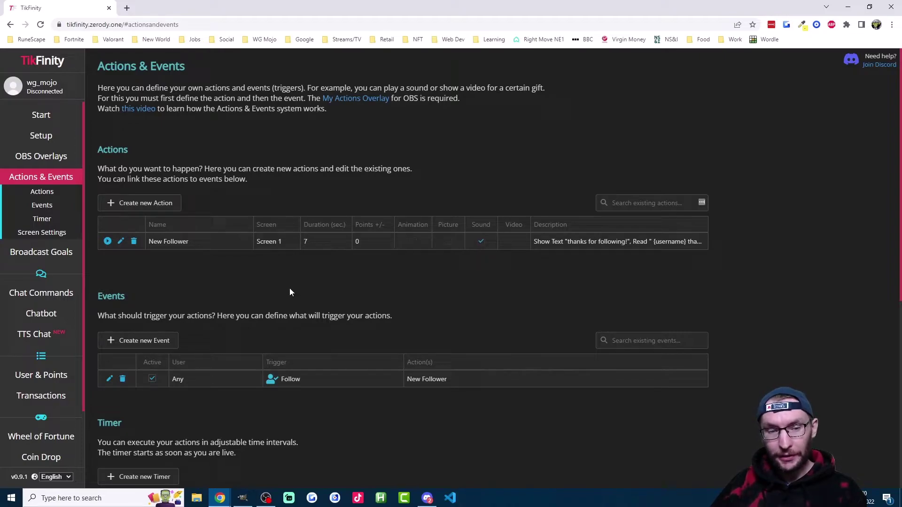
left_click(161, 341)
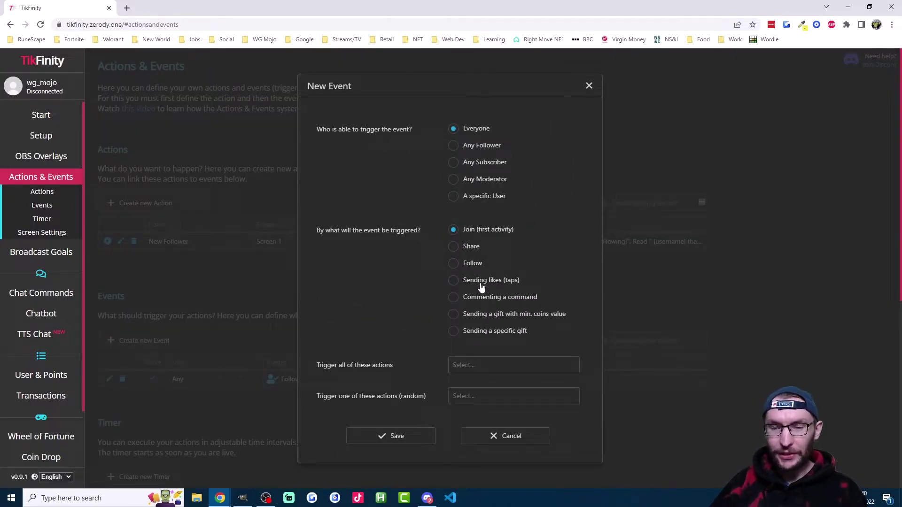
left_click(460, 284)
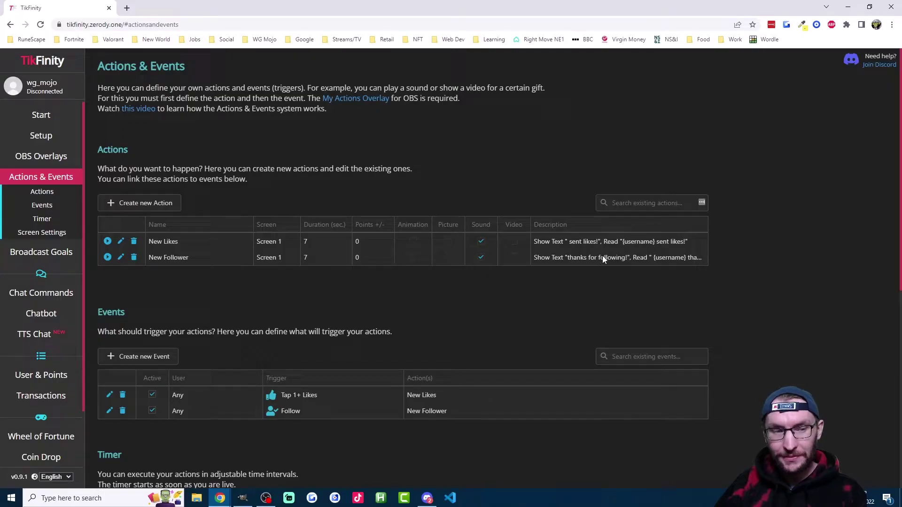
On the OBS Overlays page, jump to My Actions and copy its Screen 1 URL.
left_click(47, 156)
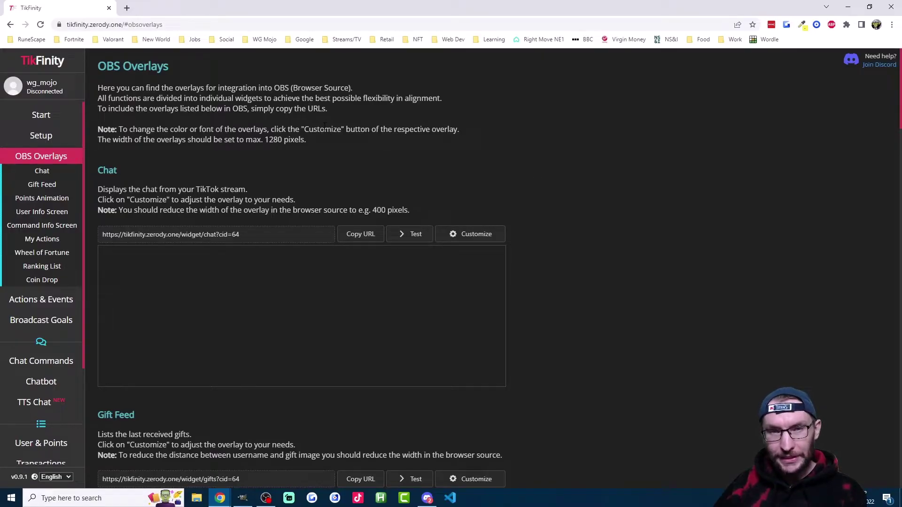
left_click(51, 239)
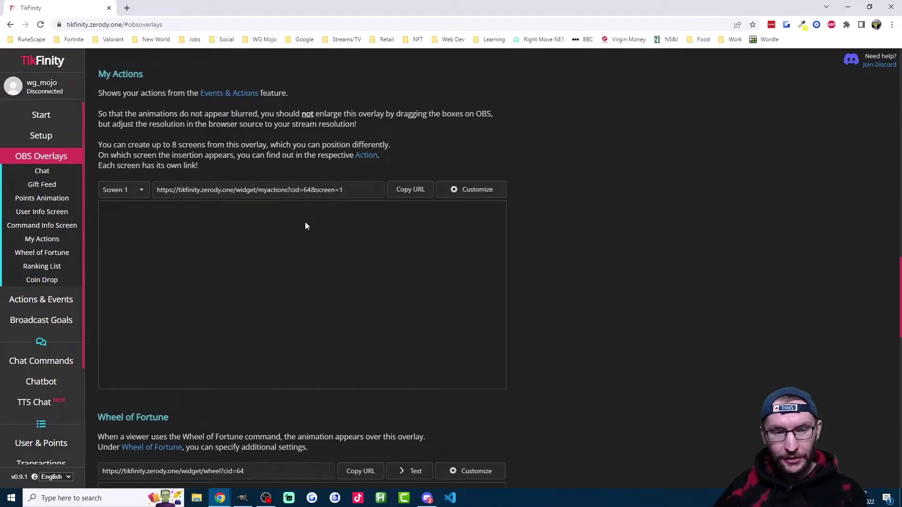
left_click(415, 195)
In OBS, add a Browser source 'TTS Alerts' using the pasted My Actions URL.
key("alt+Tab")
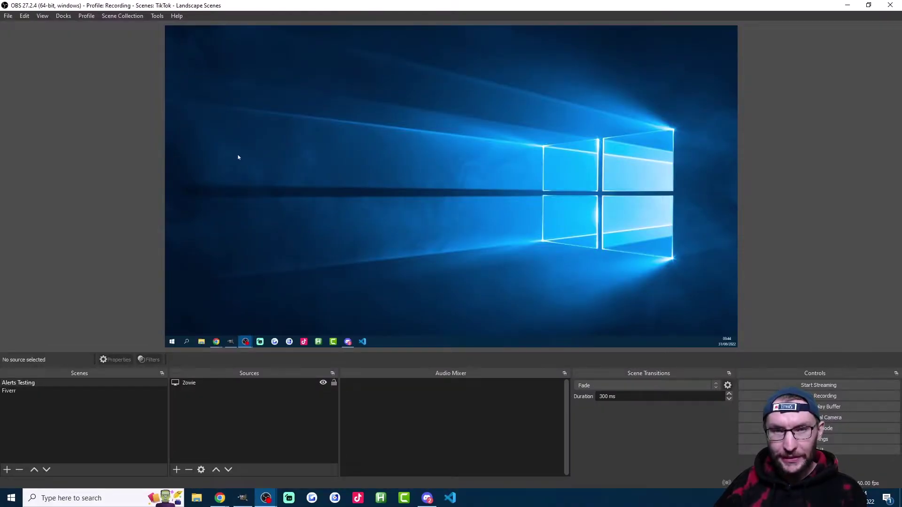
left_click(180, 470)
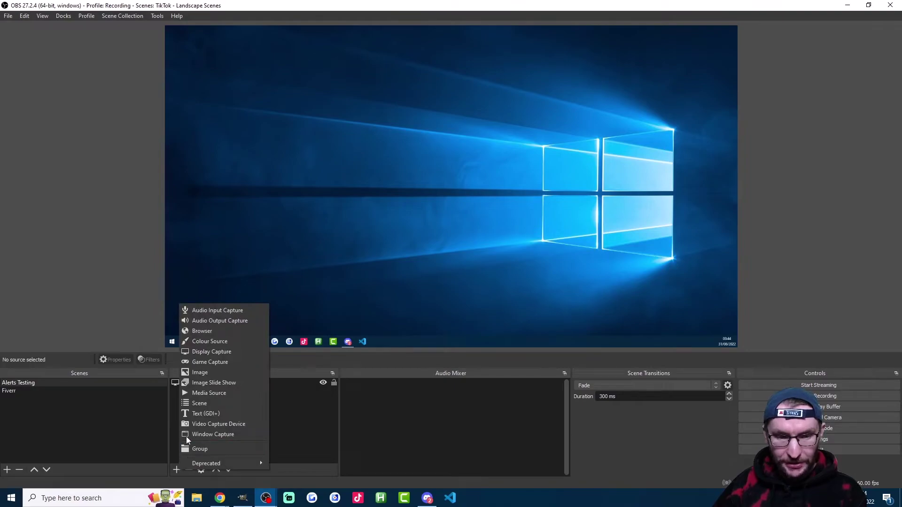
left_click(209, 331)
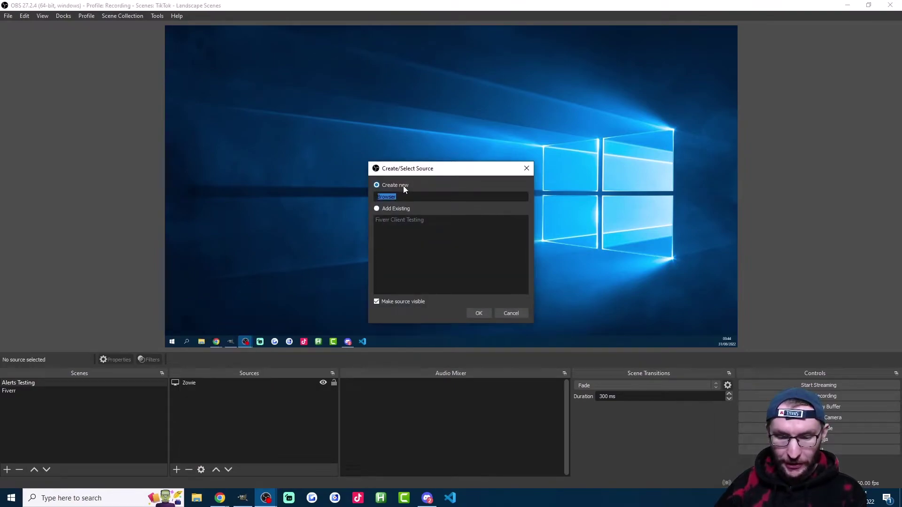
key("BackSpace")
type("TTS A")
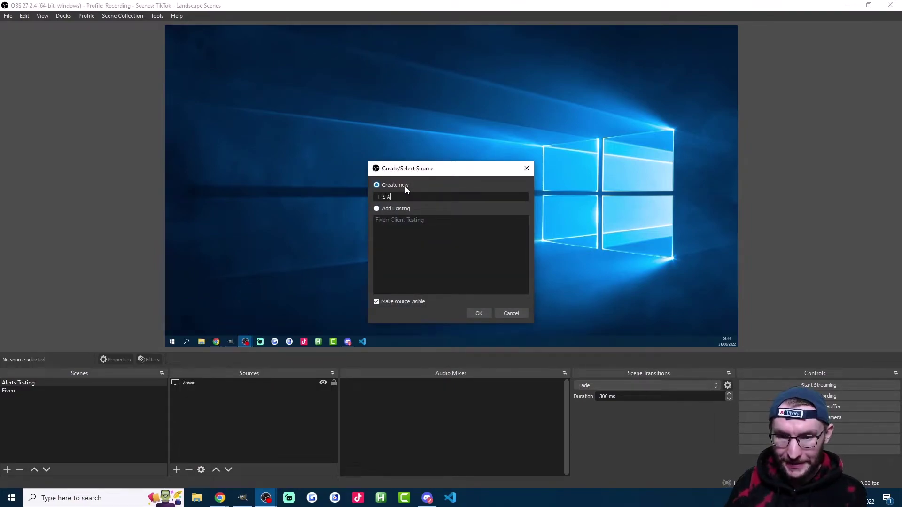
type("lerts")
left_click(478, 313)
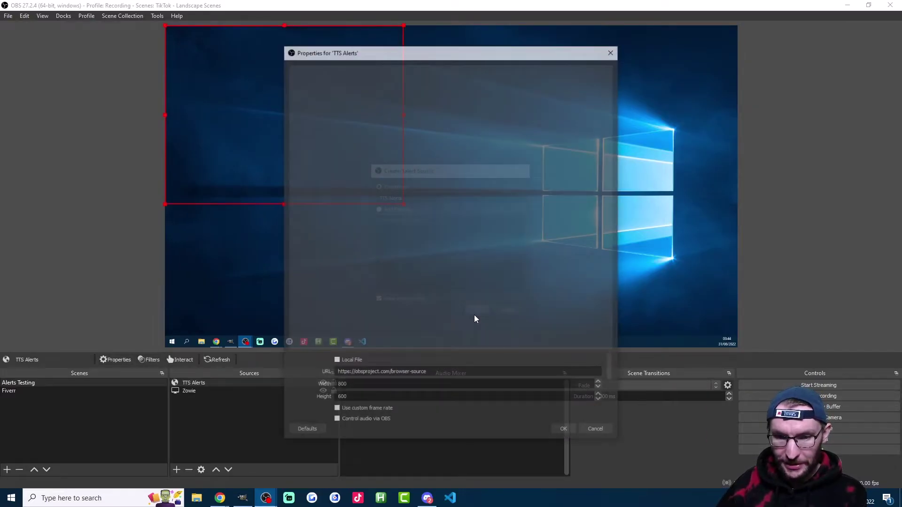
triple_click(352, 374)
key("ctrl+v")
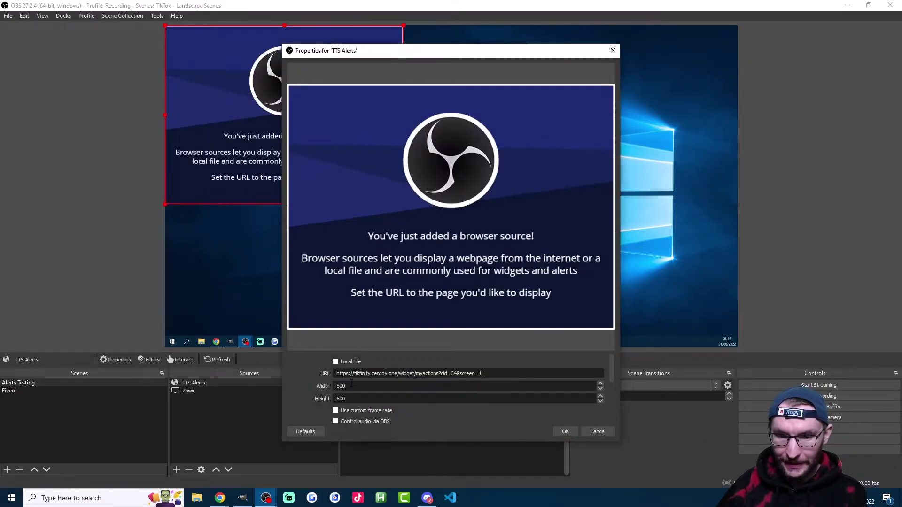
left_click(565, 432)
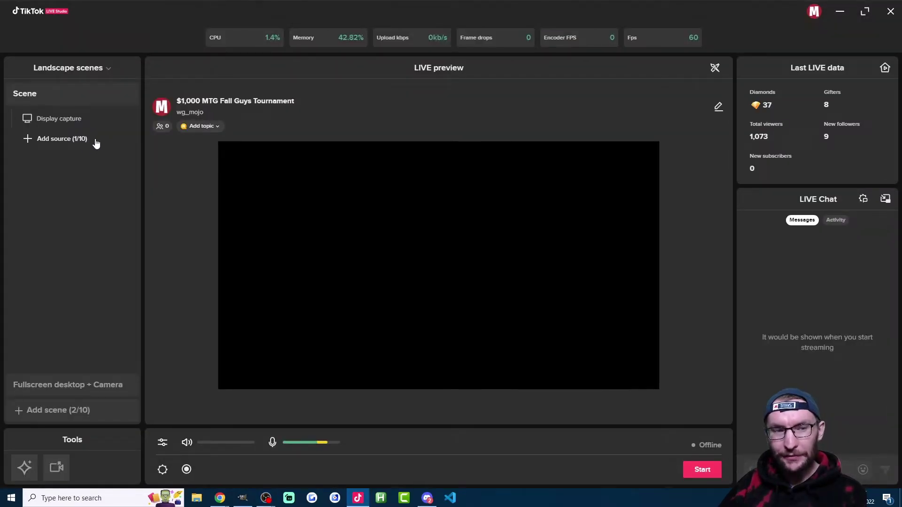
Add a Link source in TikTok LIVE Studio with the pasted TikFinity widget URL.
left_click(48, 140)
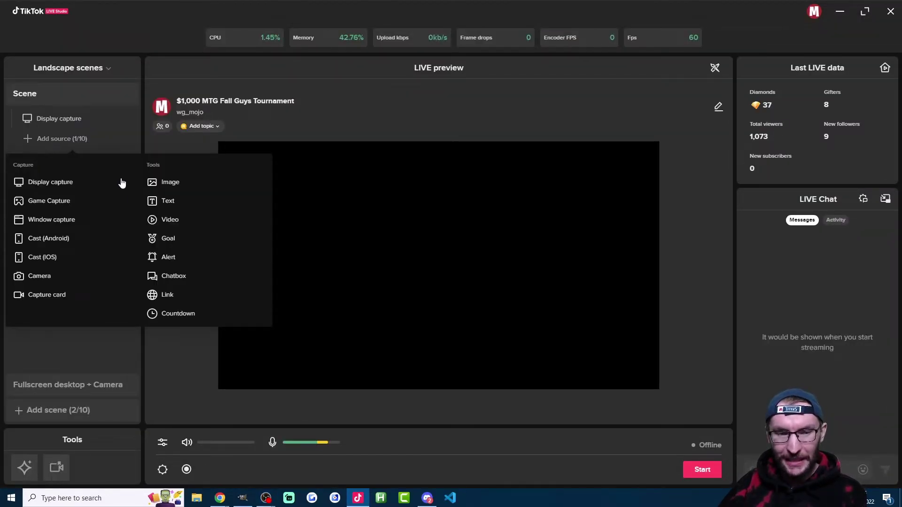
left_click(165, 297)
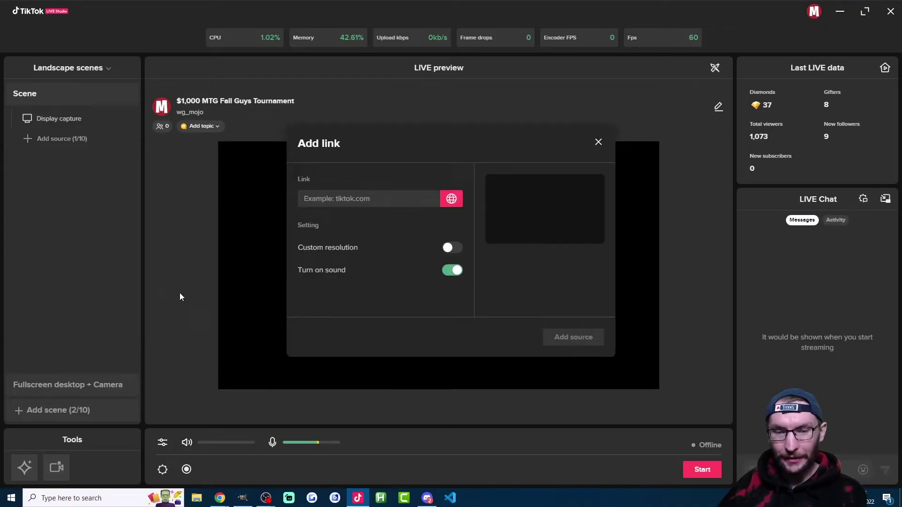
key("ctrl+v")
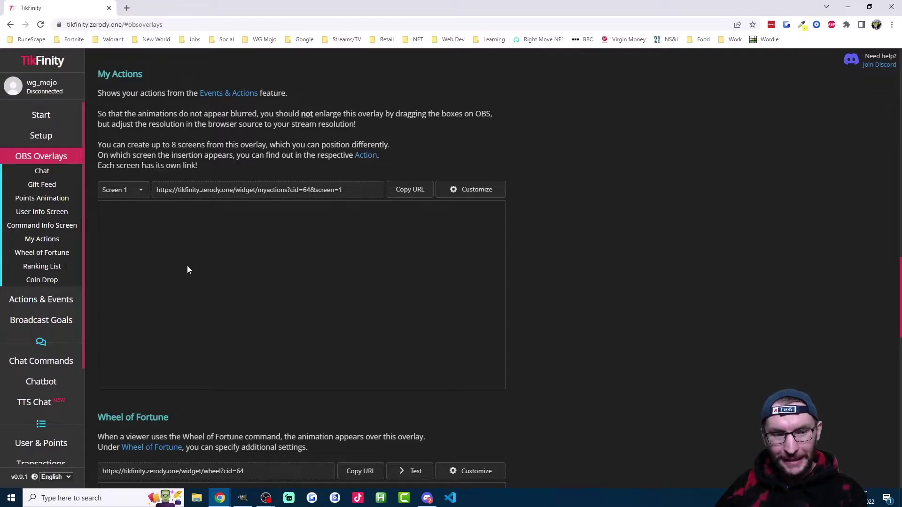
Back on Actions & Events, play the New Likes action as a test, then switch windows.
left_click(50, 302)
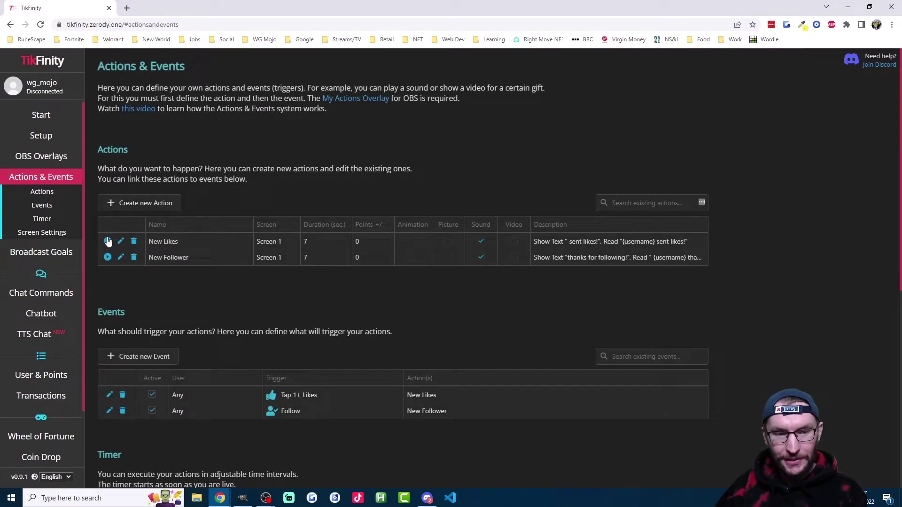
left_click(107, 256)
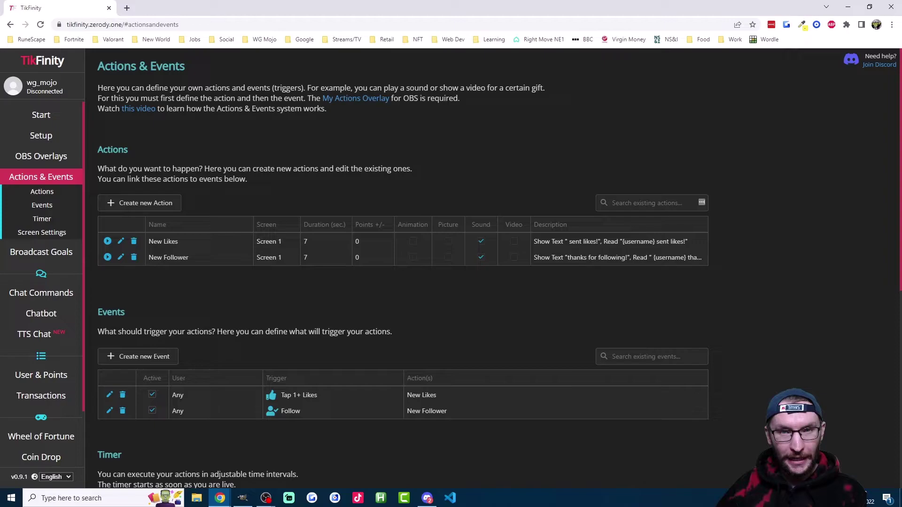
key("alt+Tab")
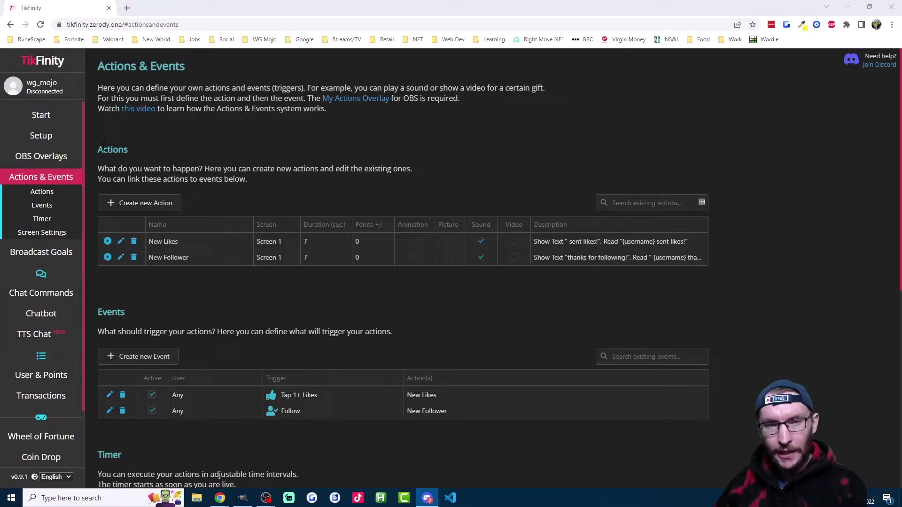
Create a new action named 'Gift Alerts' whose spoken text begins '{username} thanks for'.
left_click(152, 207)
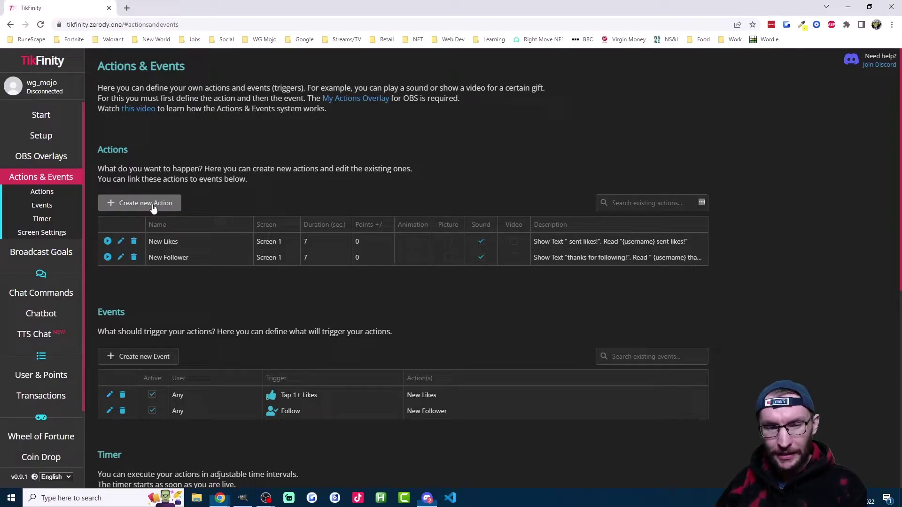
type("Gi")
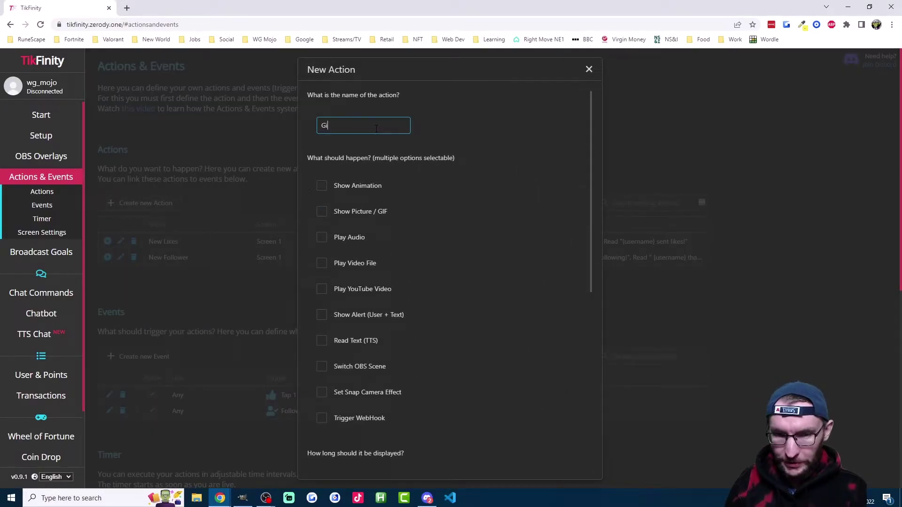
type("ft Alerts")
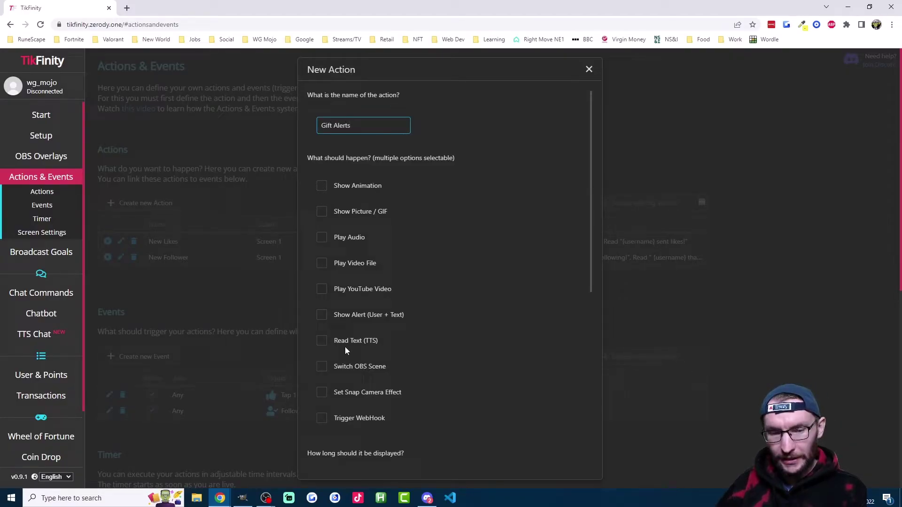
left_click(346, 346)
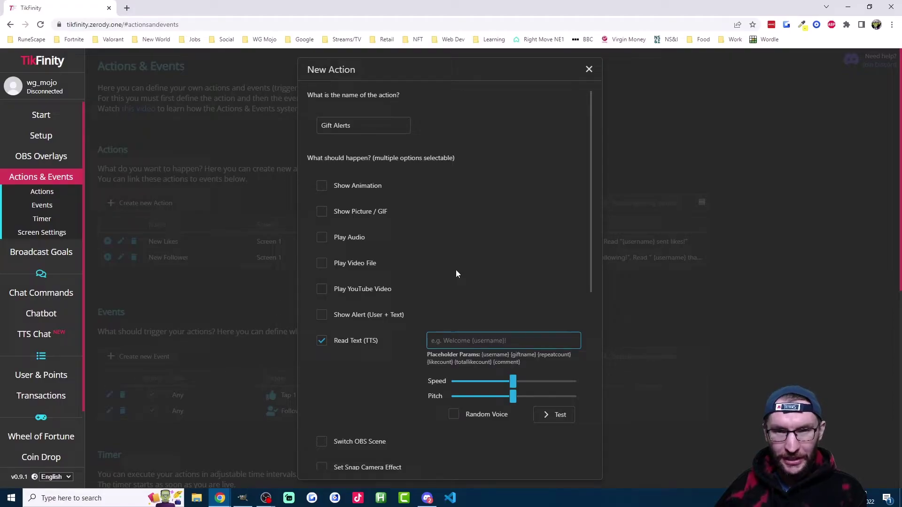
left_click_drag(510, 354, 481, 355)
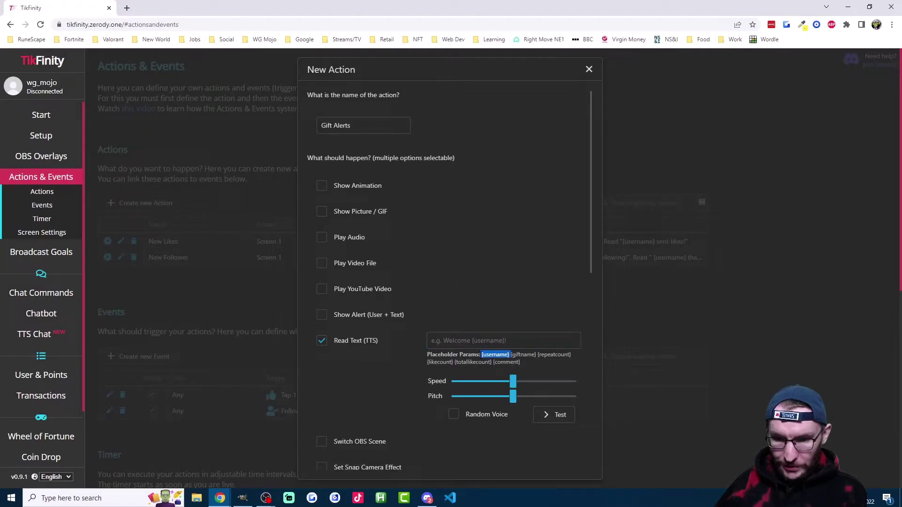
left_click(477, 338)
key("ctrl+v")
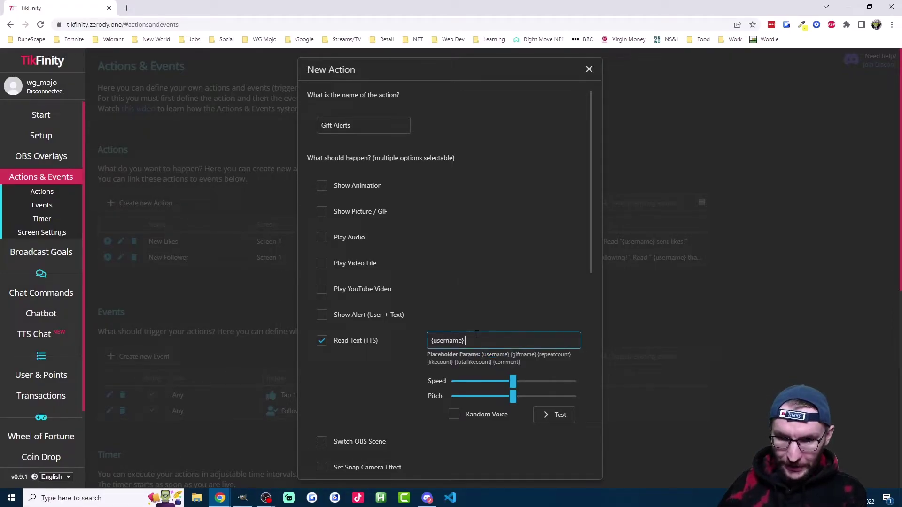
type("thanks for")
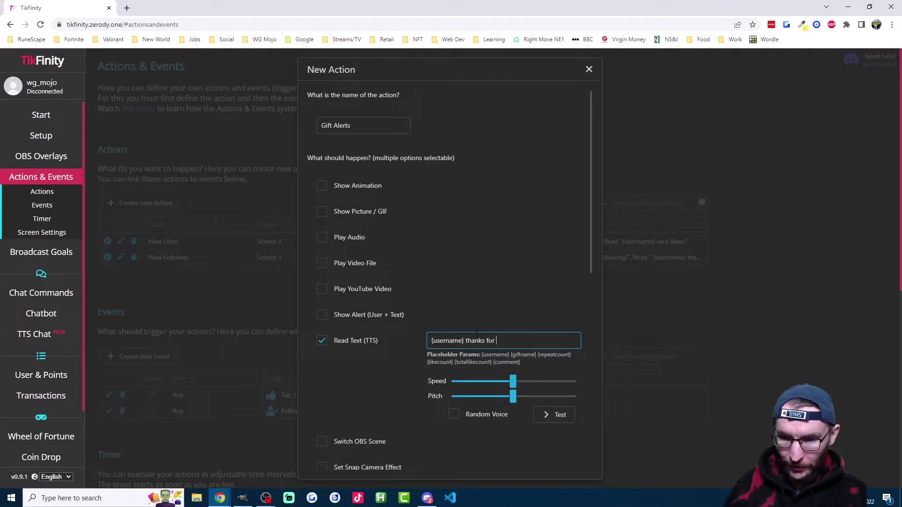
Complete the spoken text as '{username} thanks for {repeatcount} {giftname}' and preview it.
left_click_drag(536, 355, 511, 355)
key("ctrl+c")
left_click(508, 343)
key("ctrl+v")
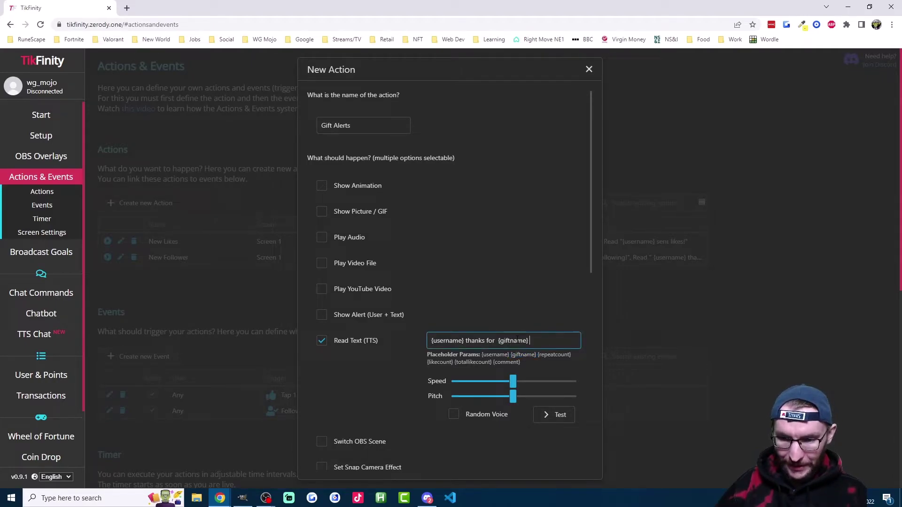
left_click_drag(576, 358, 537, 356)
key("ctrl+c")
left_click(497, 341)
key("ctrl+v")
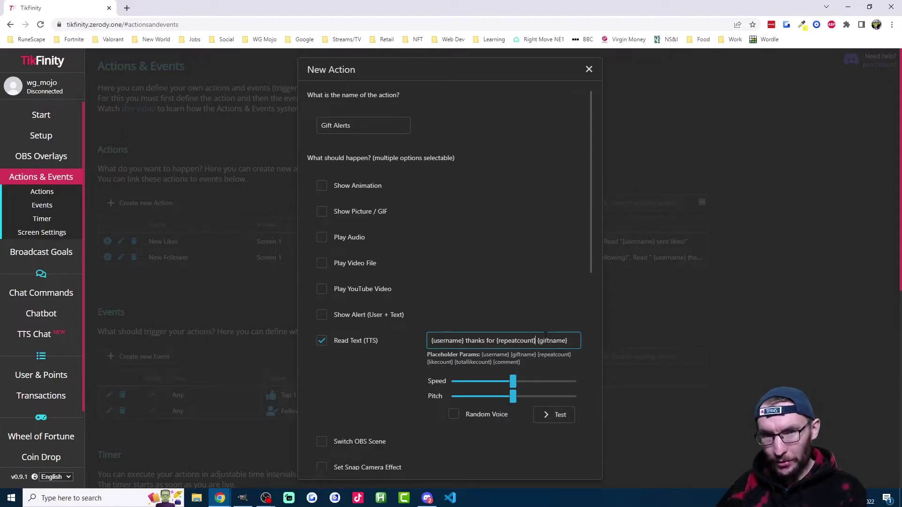
left_click(560, 422)
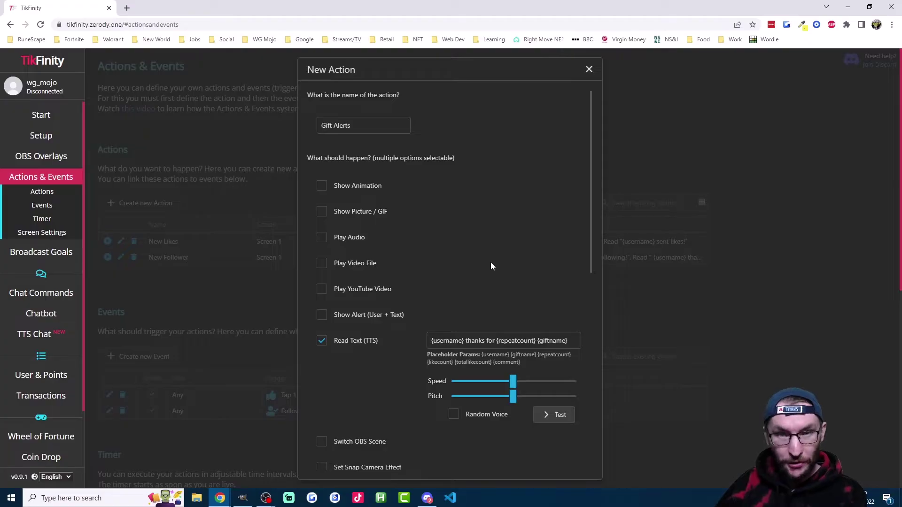
Enable Show Alert with the text 'thanks for {repeatcount} {giftname}'.
left_click(376, 316)
left_click_drag(572, 378, 413, 373)
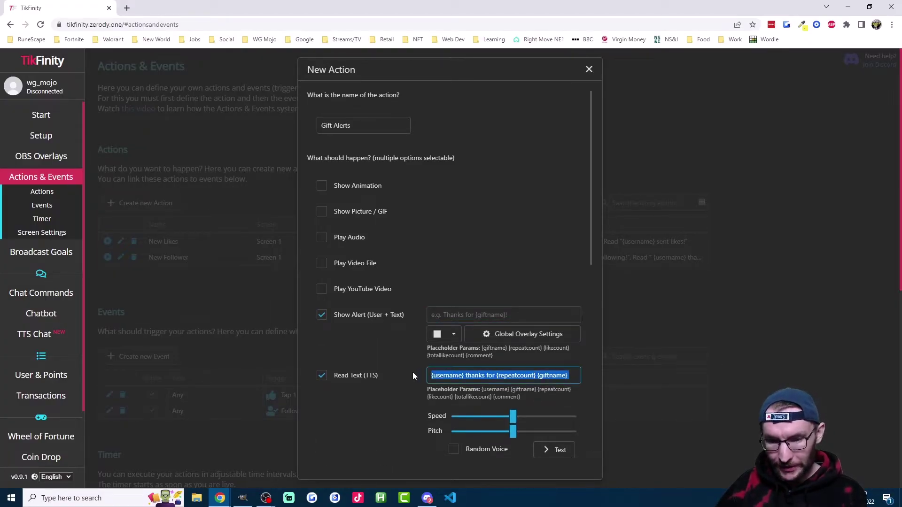
key("ctrl+c")
left_click(482, 313)
key("ctrl+v")
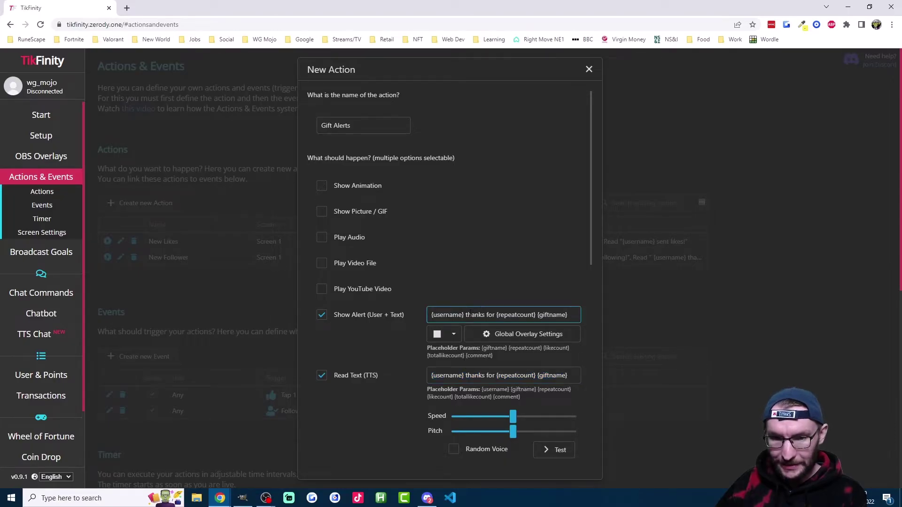
left_click_drag(468, 315, 410, 312)
key("BackSpace")
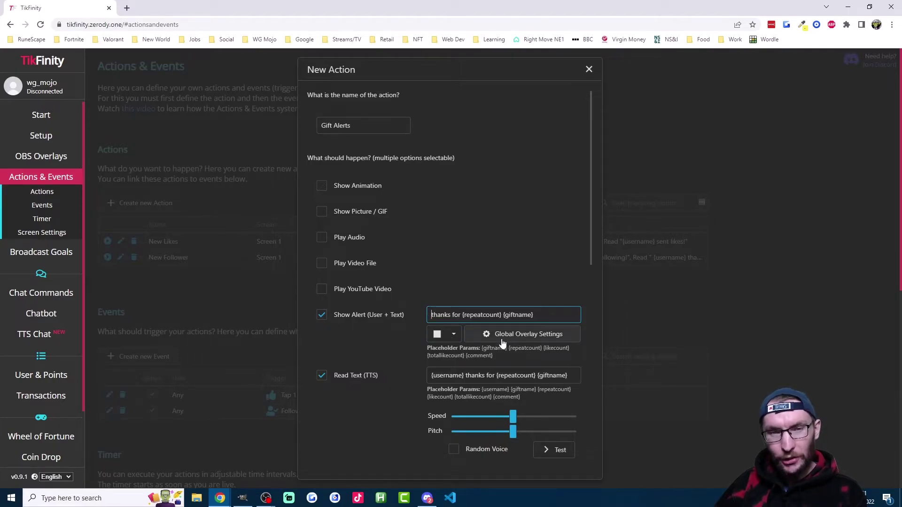
scroll(444, 249, "down", 8)
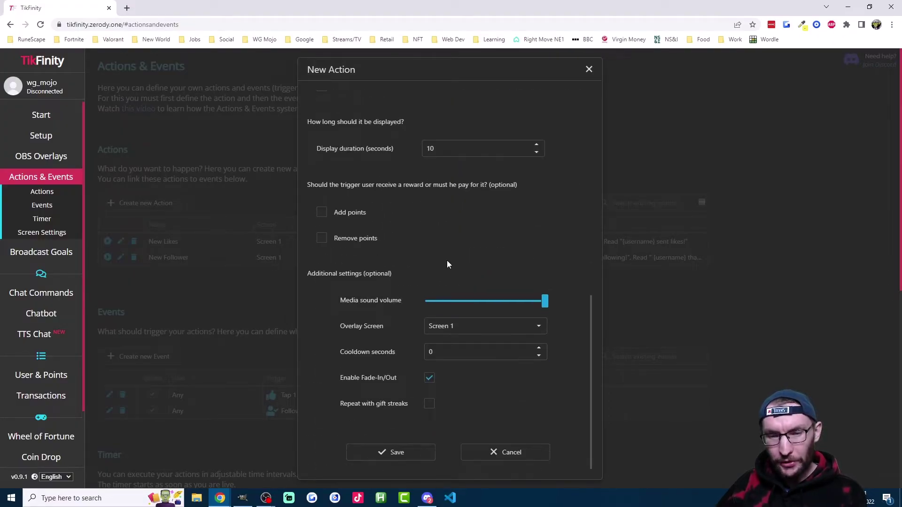
Save Gift Alerts, then start a 'Sending a gift with min. coins value' event.
left_click(398, 454)
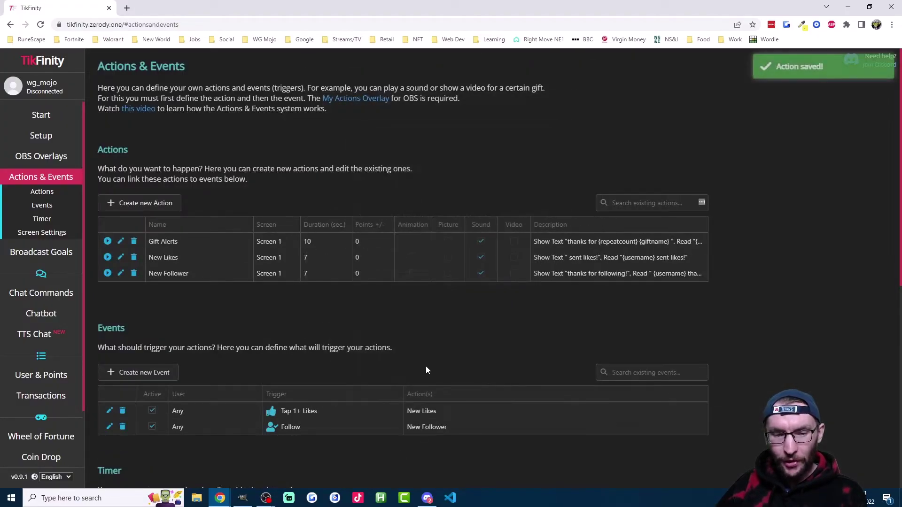
left_click(172, 376)
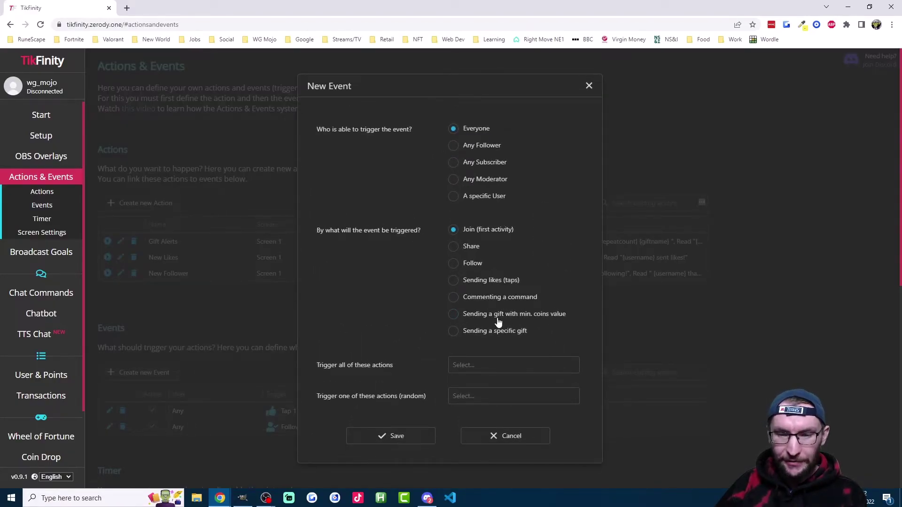
left_click(479, 321)
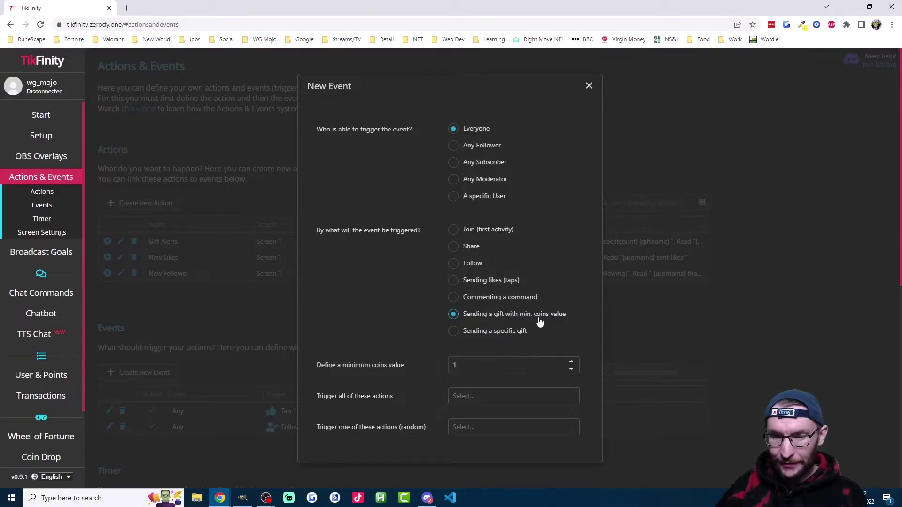
double_click(454, 365)
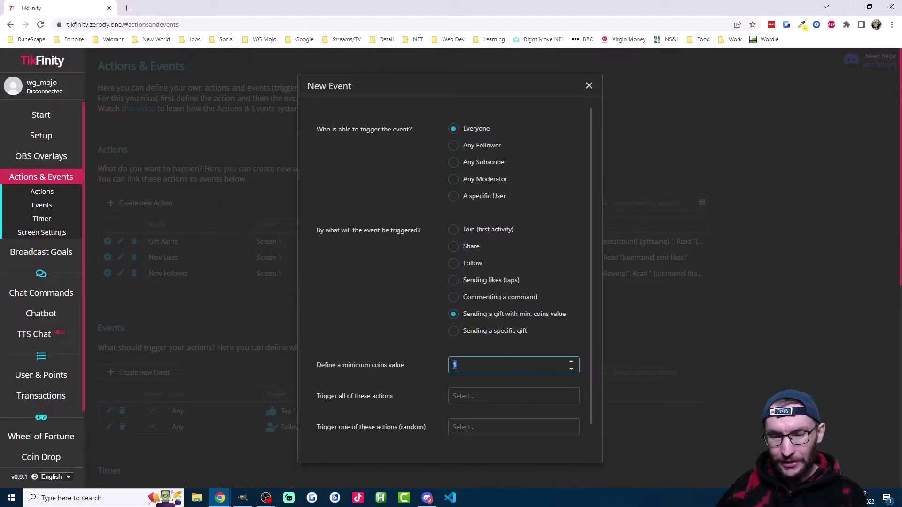
type("1")
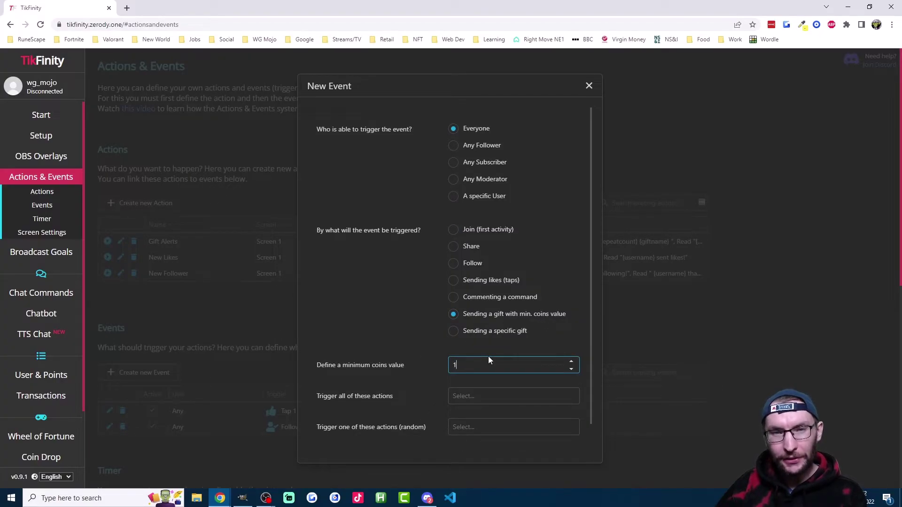
left_click(572, 363)
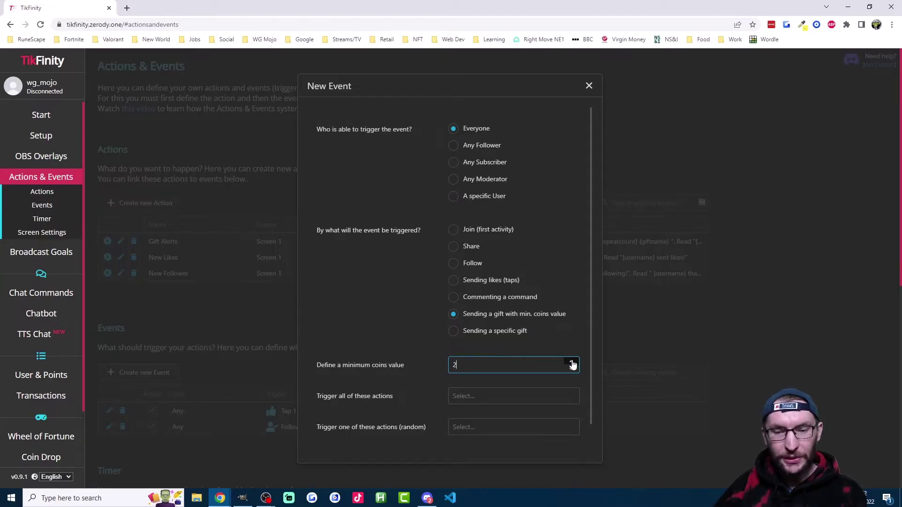
left_click(572, 362)
left_click(572, 363)
left_click(571, 362)
left_click(571, 362)
left_click(572, 363)
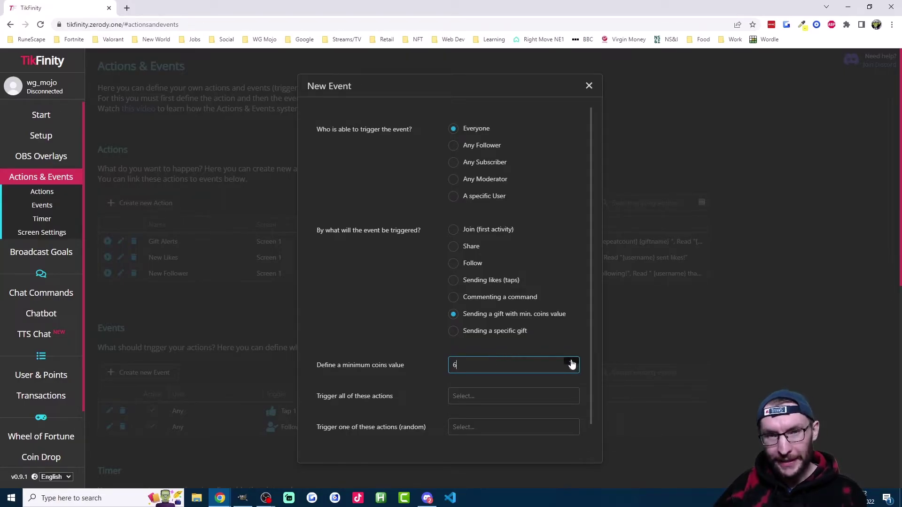
left_click(571, 362)
left_click(572, 363)
left_click(572, 362)
left_click(571, 362)
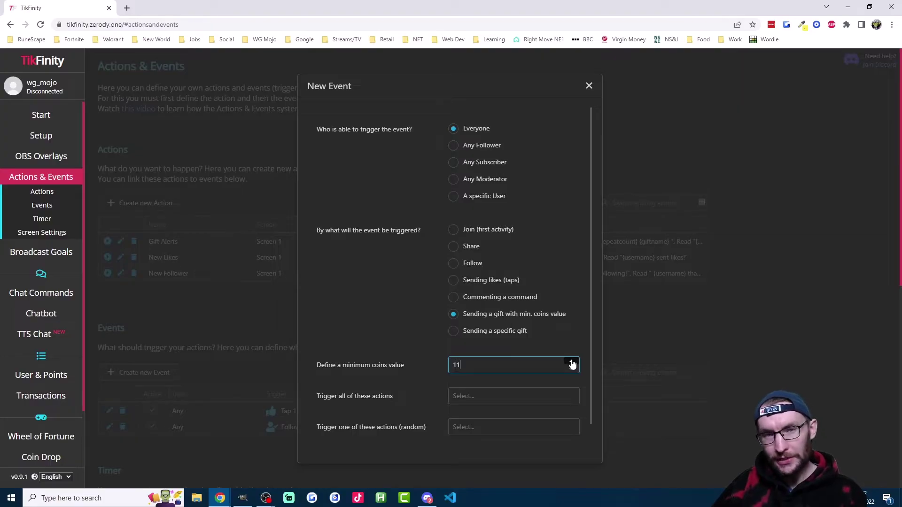
Set the minimum to 1 coin, trigger Gift Alerts, and save the event.
scroll(517, 357, "down", 1)
left_click(477, 342)
key("BackSpace")
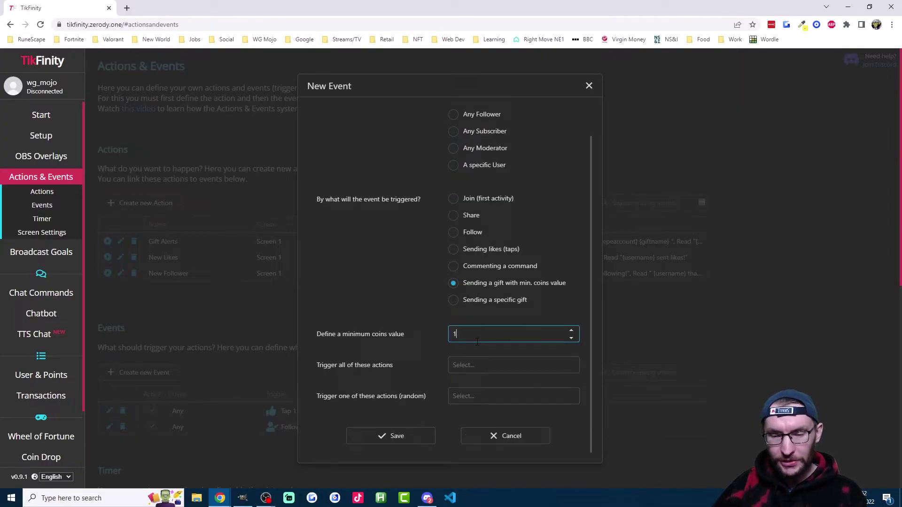
left_click(463, 367)
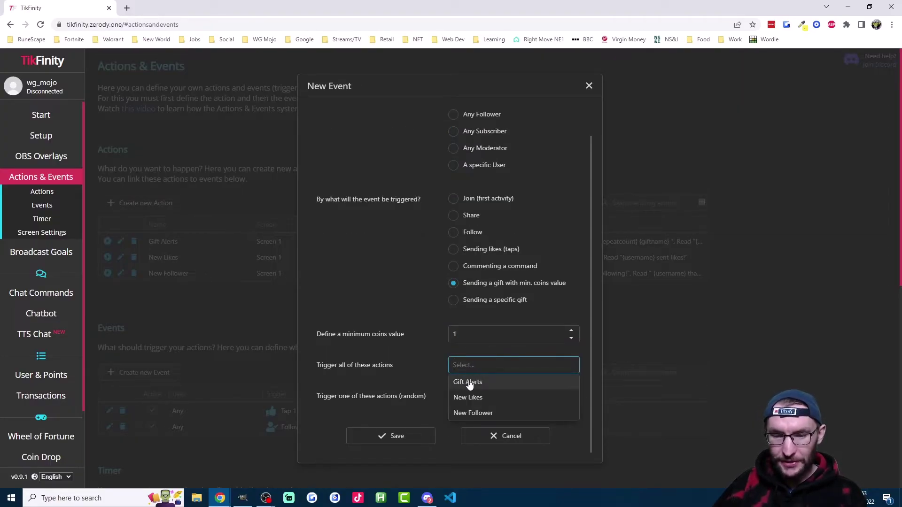
left_click(465, 383)
left_click(419, 362)
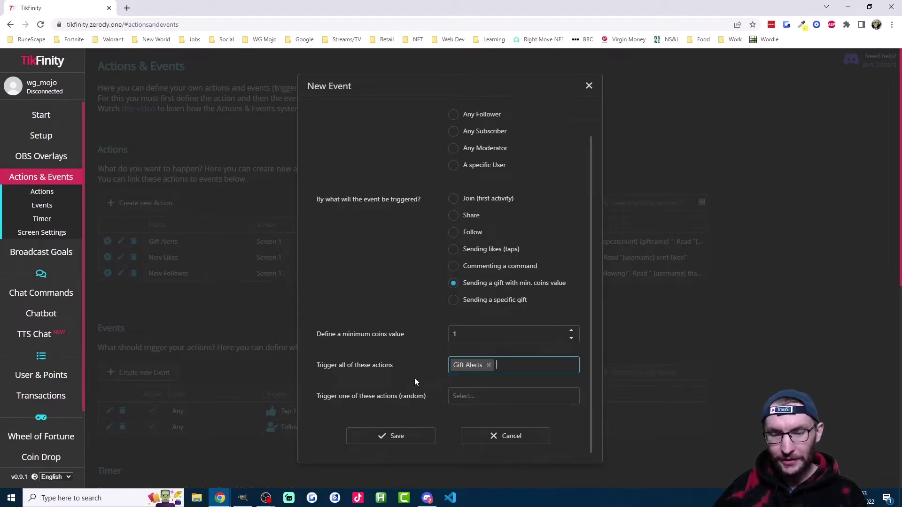
left_click(396, 436)
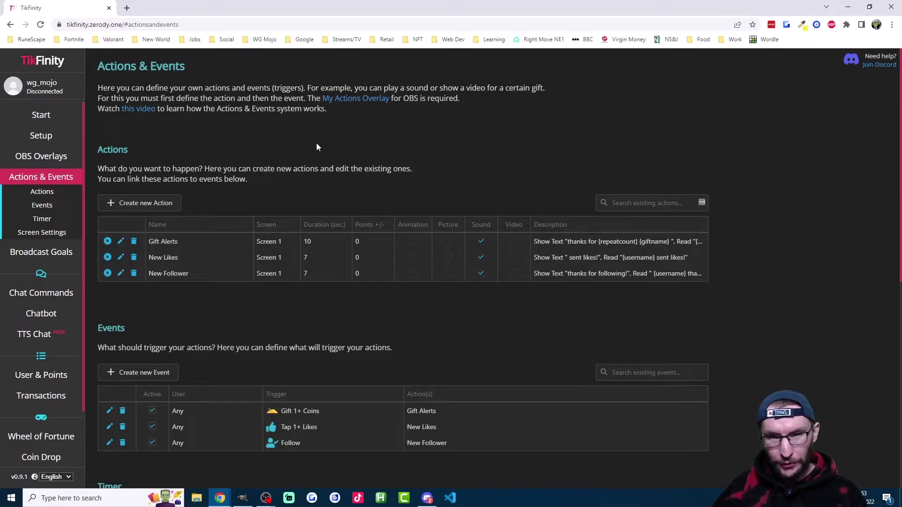
Copy the Screen 1 URL from the My Actions section of OBS Overlays.
left_click(49, 156)
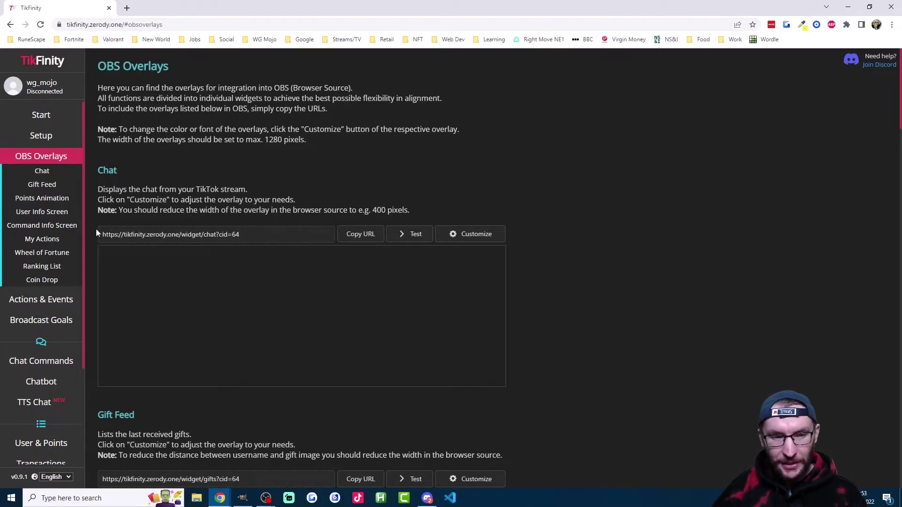
left_click(58, 240)
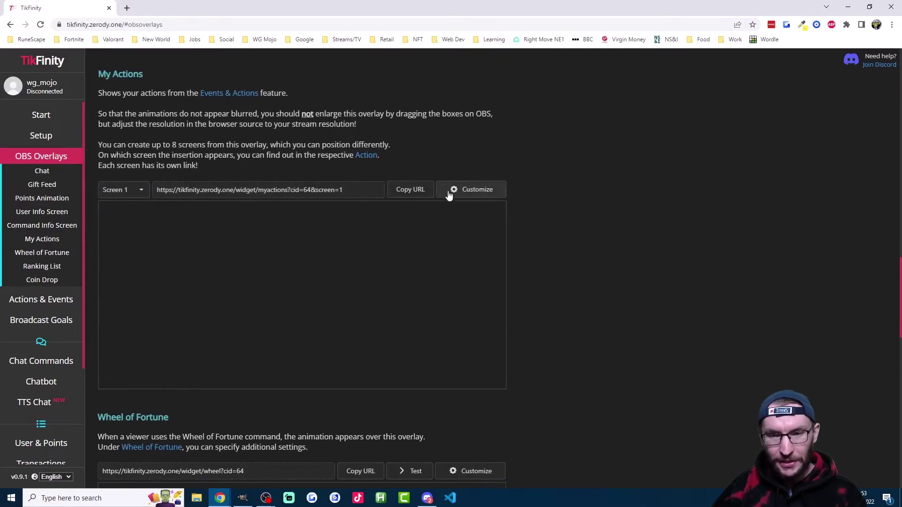
left_click(409, 191)
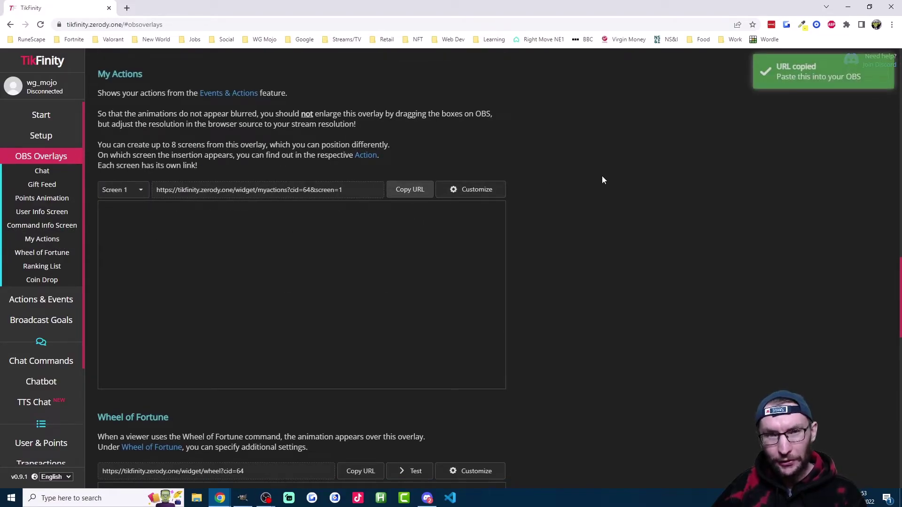
key("alt+Tab")
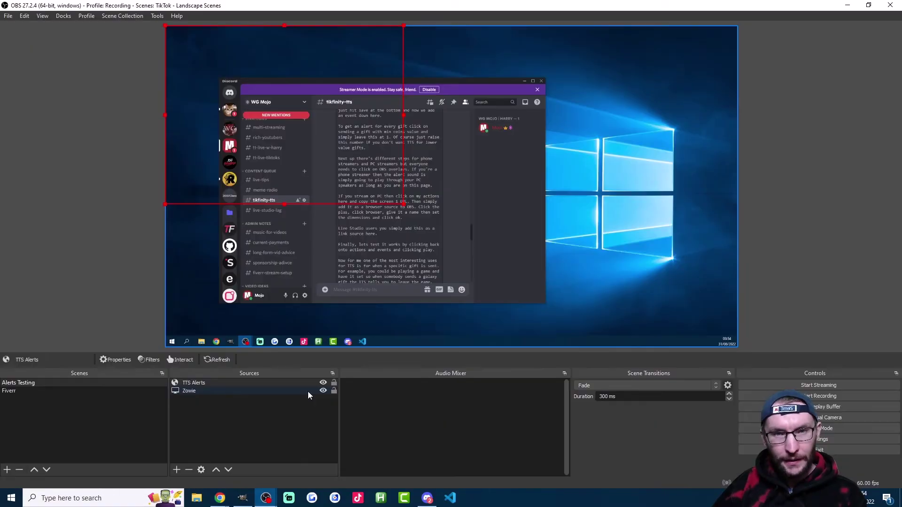
left_click(177, 470)
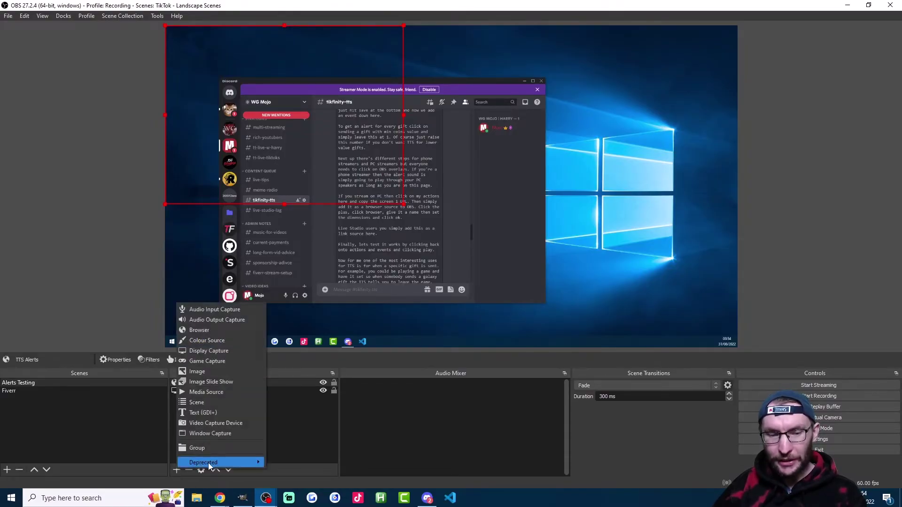
left_click(221, 331)
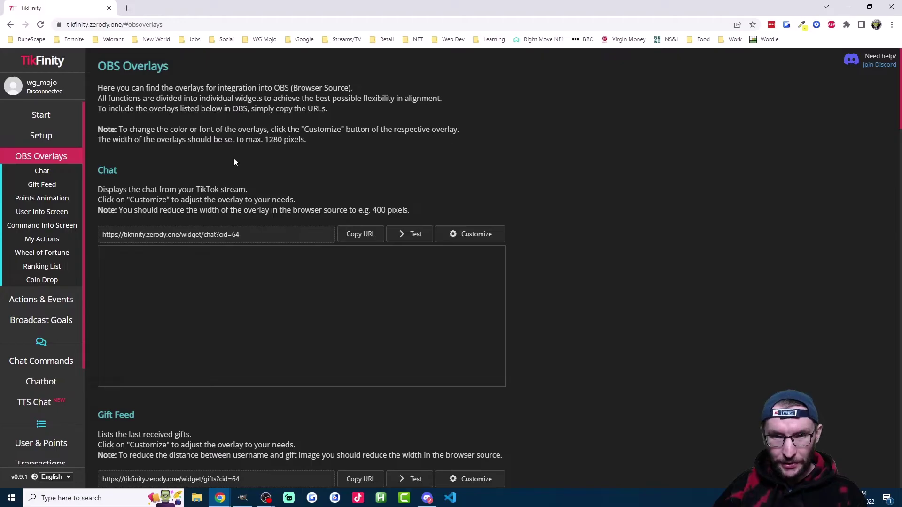
Back on Actions & Events, play Gift Alerts as a test, then switch to Discord.
left_click(52, 300)
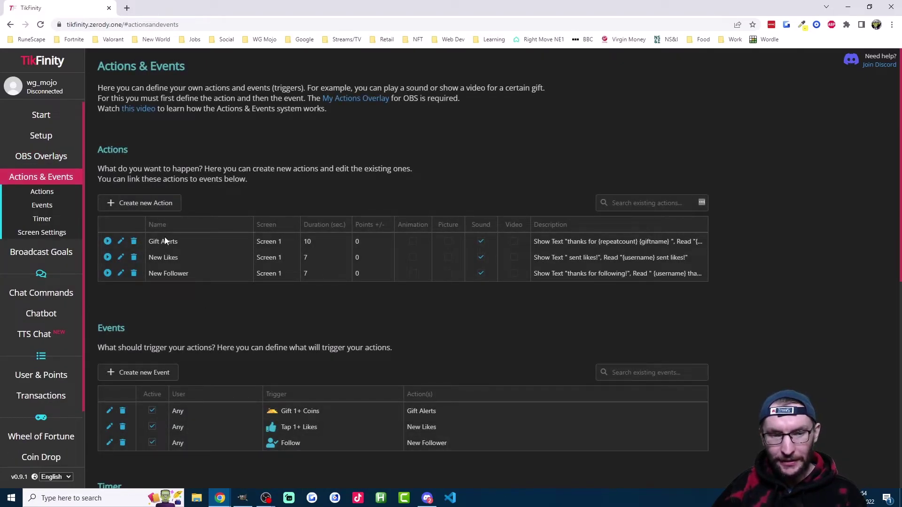
left_click(109, 243)
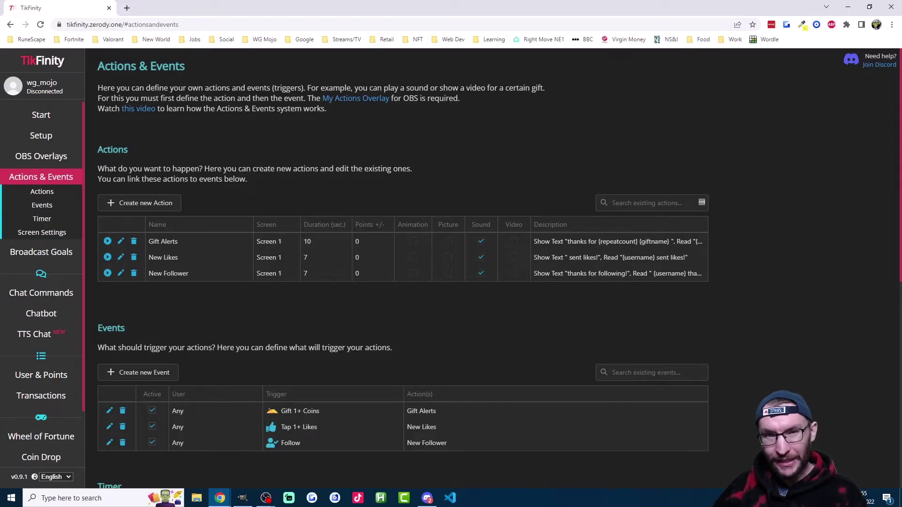
key("alt+Tab")
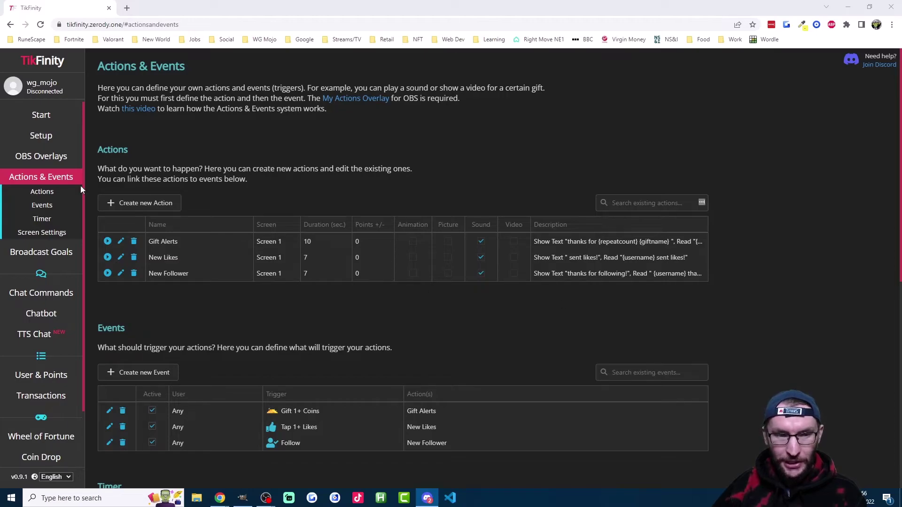
Create action 'TTS - Leave the game' speaking '{username} says leave the game!' and preview it.
left_click(146, 203)
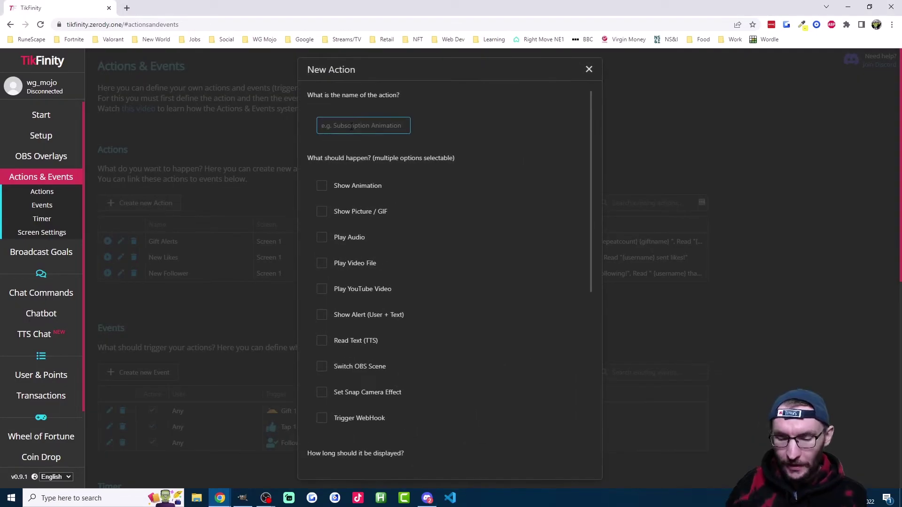
type("TTS - ")
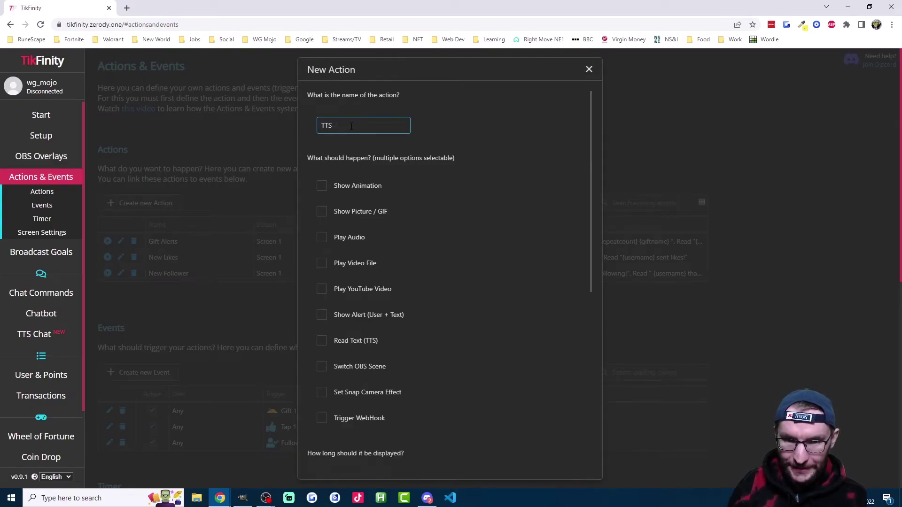
type("Leave the game")
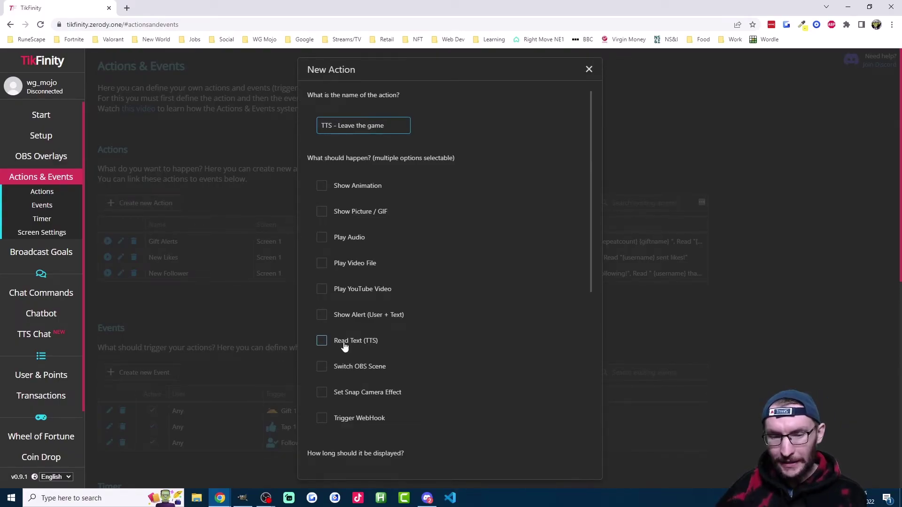
left_click(345, 342)
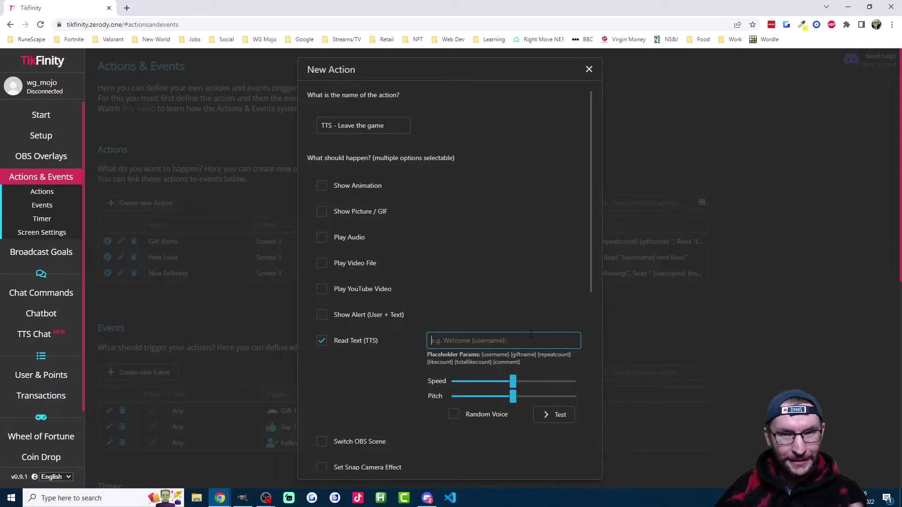
double_click(495, 355)
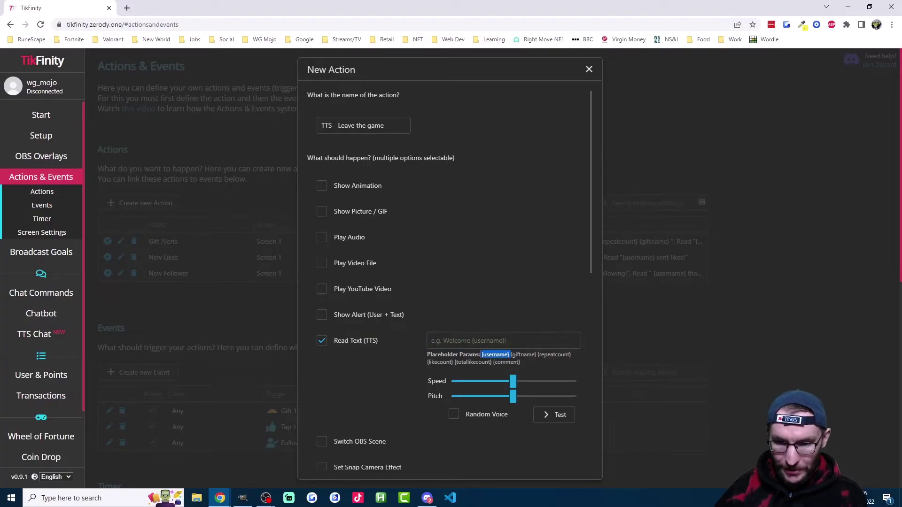
left_click(489, 339)
key("ctrl+v")
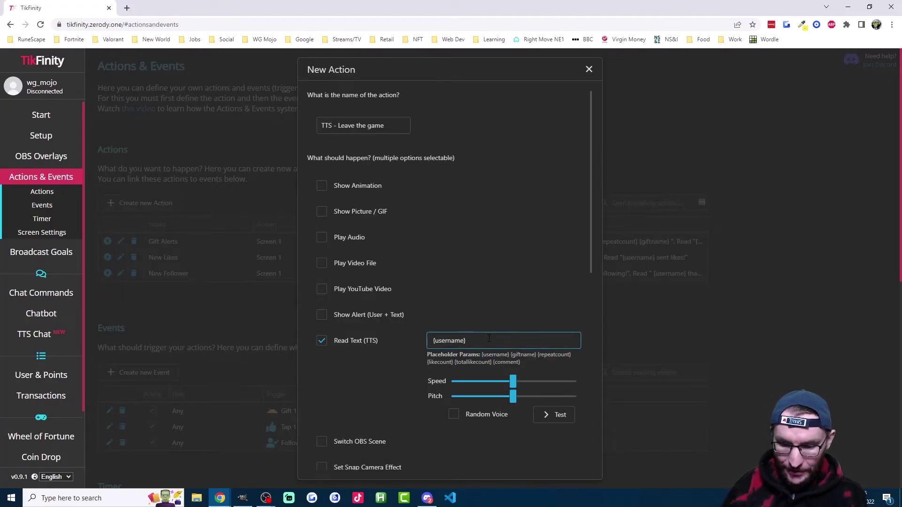
type("says leave the game!")
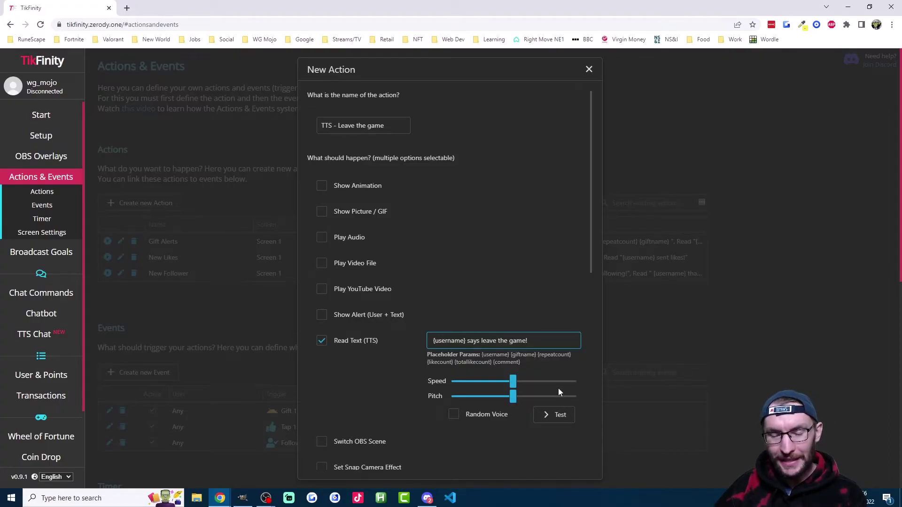
left_click(560, 422)
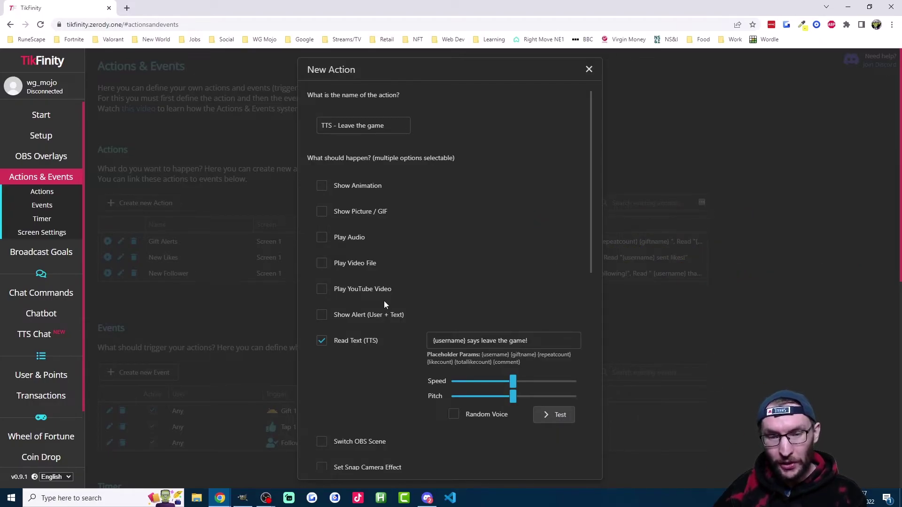
Add a Show Alert with the same message and save the action.
left_click(352, 319)
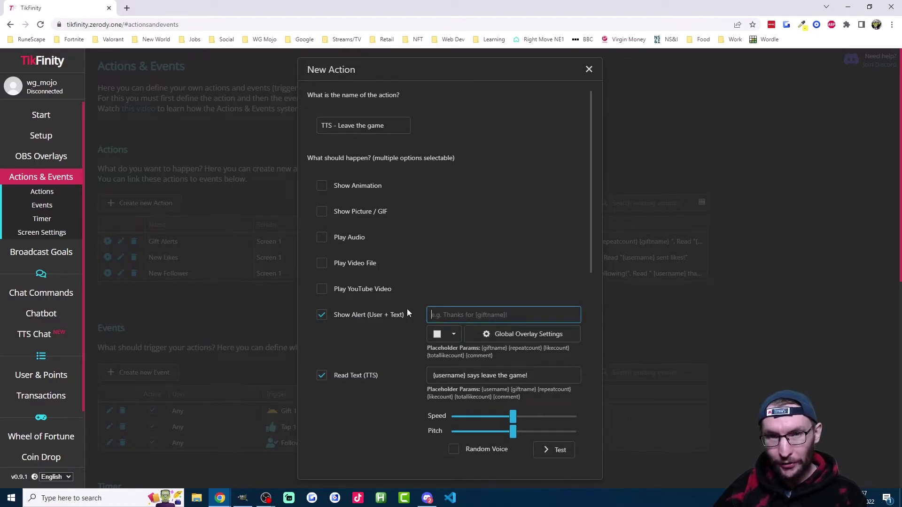
left_click_drag(547, 371, 467, 375)
key("ctrl+c")
left_click(476, 311)
key("ctrl+v")
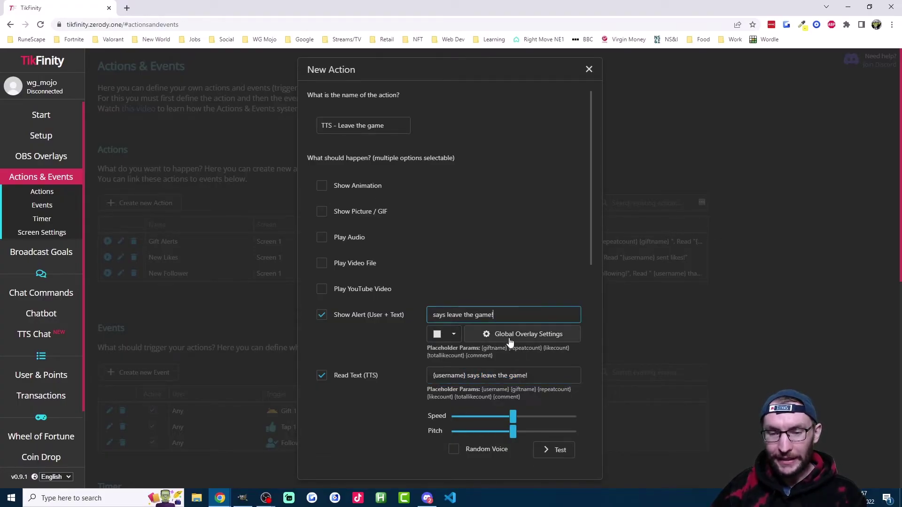
scroll(474, 225, "down", 10)
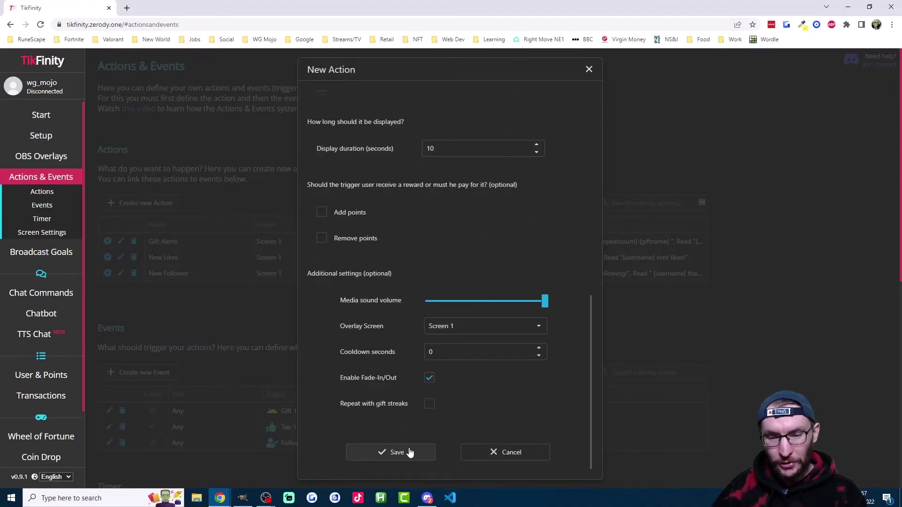
left_click(412, 453)
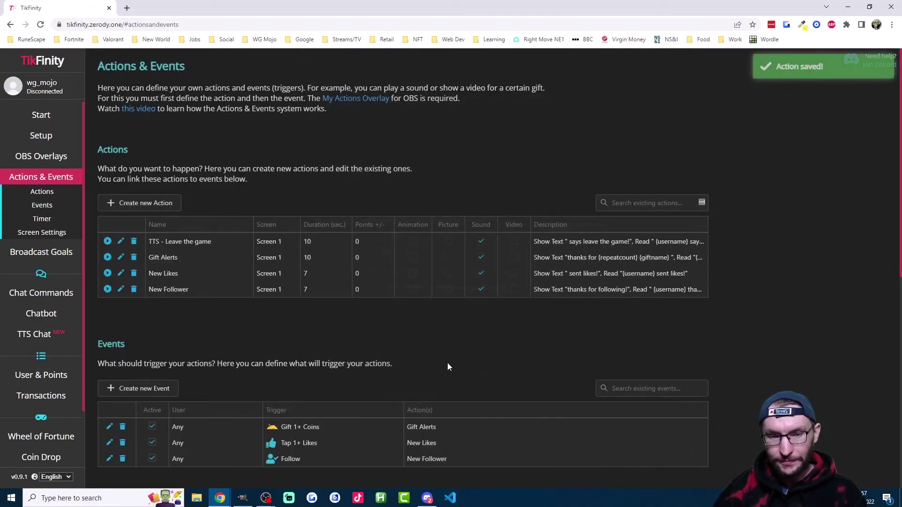
Create a 'Sending a specific gift' event for Galaxy that triggers TTS - Leave the game, and save it.
left_click(146, 389)
left_click(475, 332)
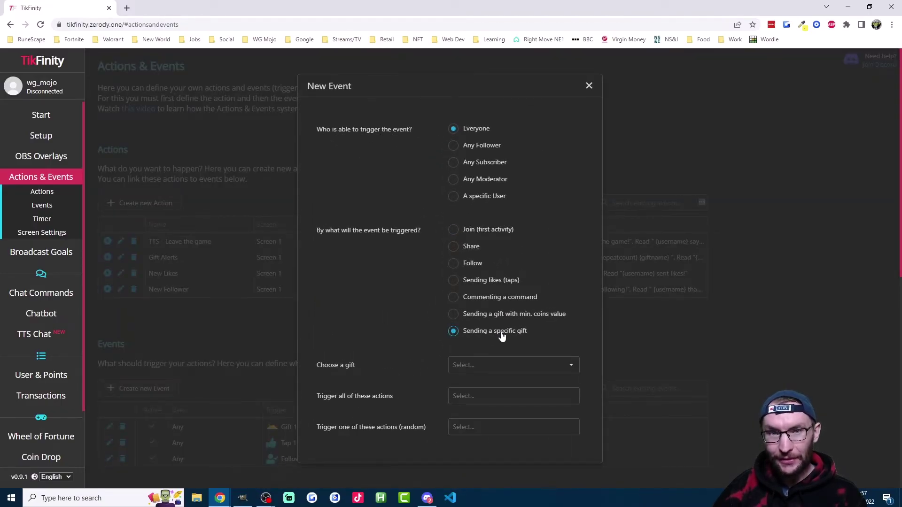
left_click(492, 368)
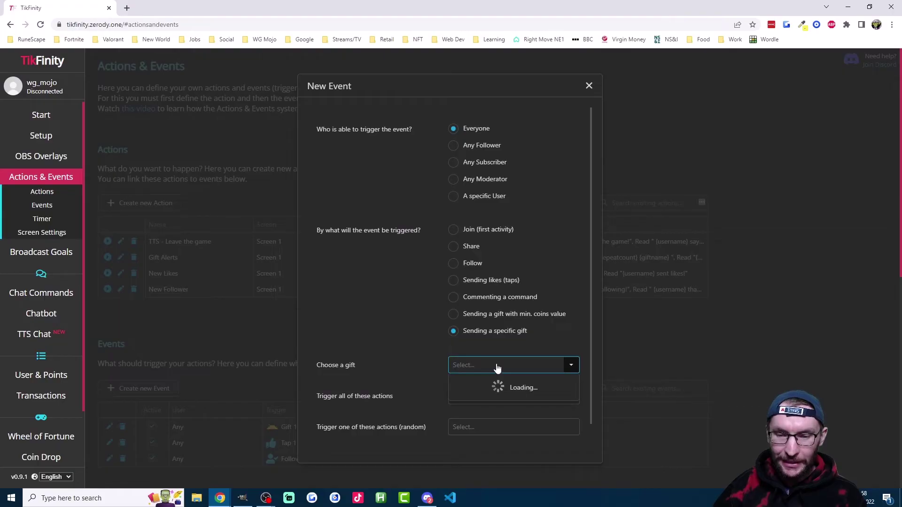
scroll(515, 284, "down", 5)
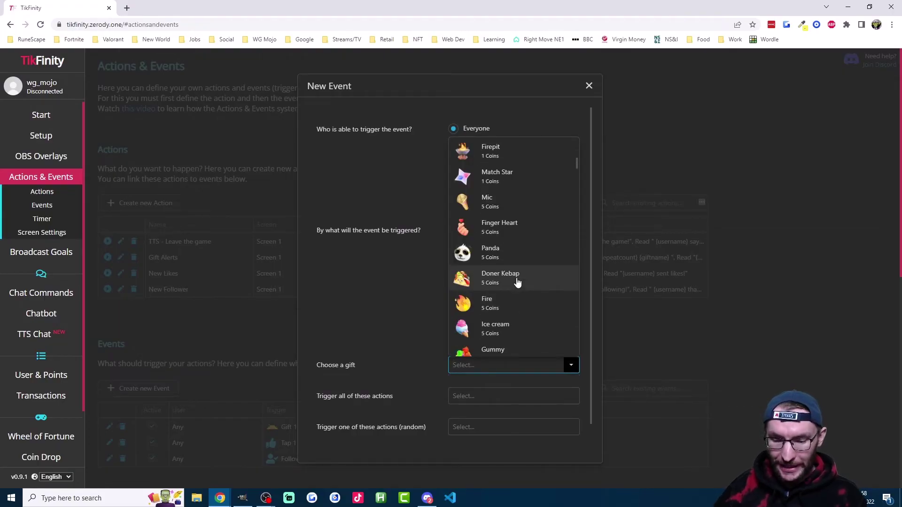
type("galax")
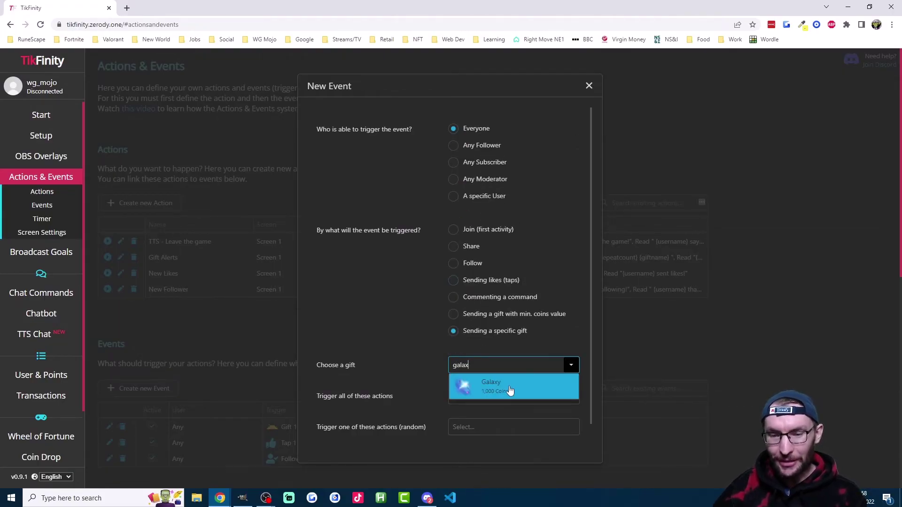
left_click(511, 391)
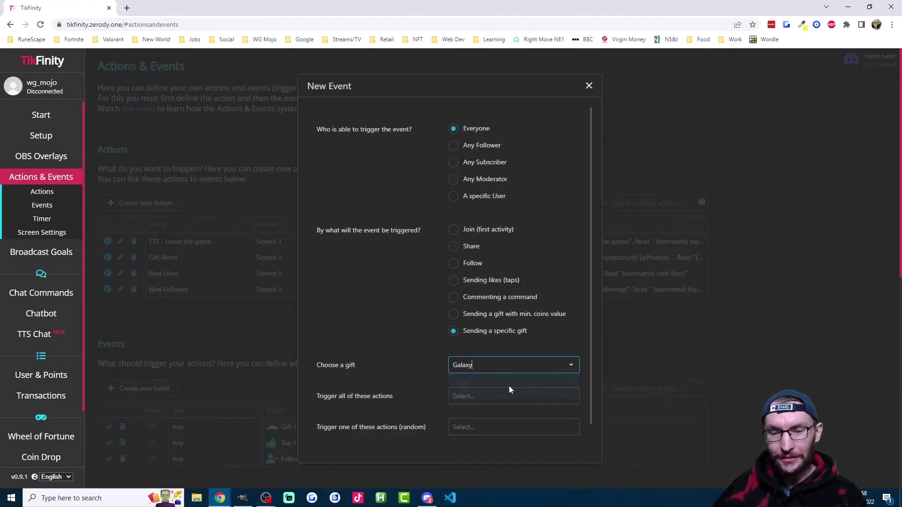
left_click(479, 402)
left_click(476, 414)
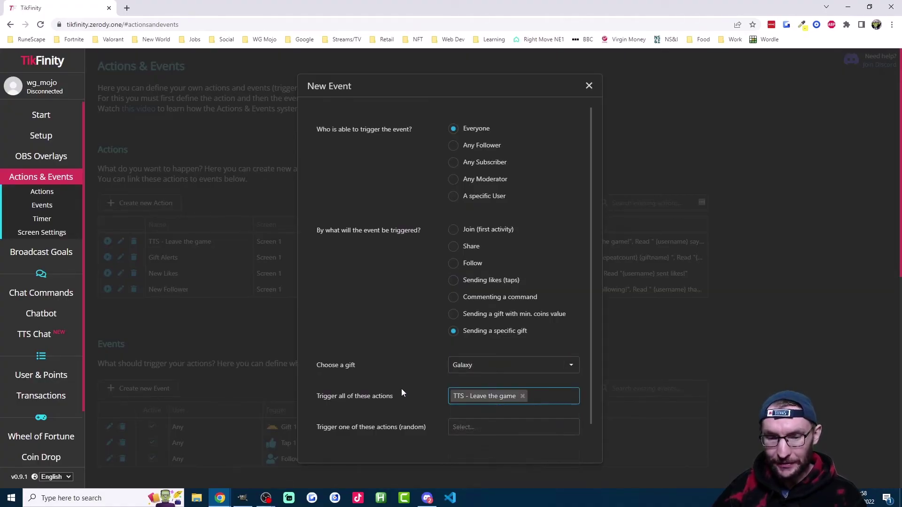
scroll(390, 393, "down", 1)
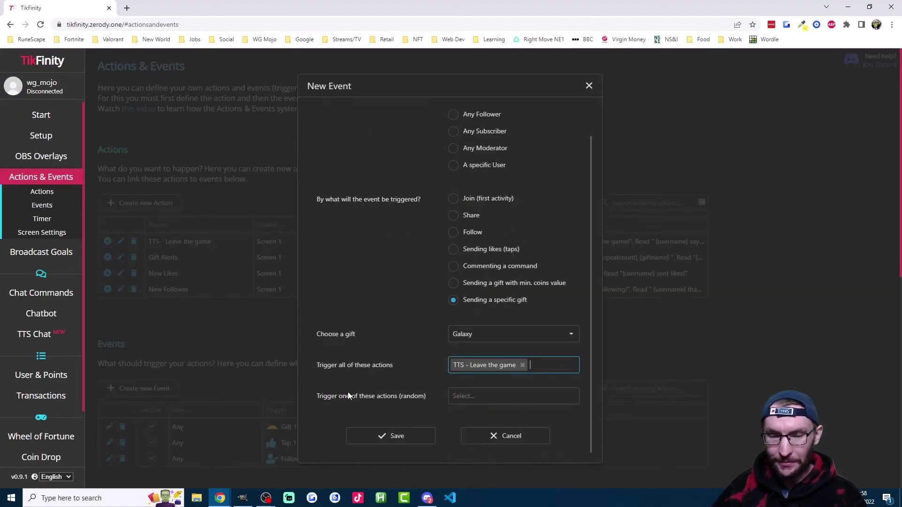
left_click(397, 436)
scroll(412, 245, "down", 2)
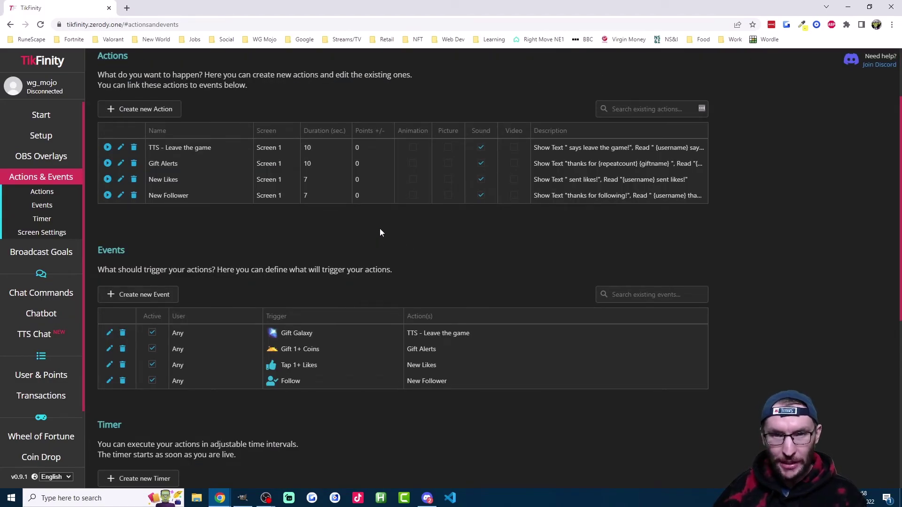
Copy the My Actions overlay URL from the OBS Overlays page.
left_click(60, 157)
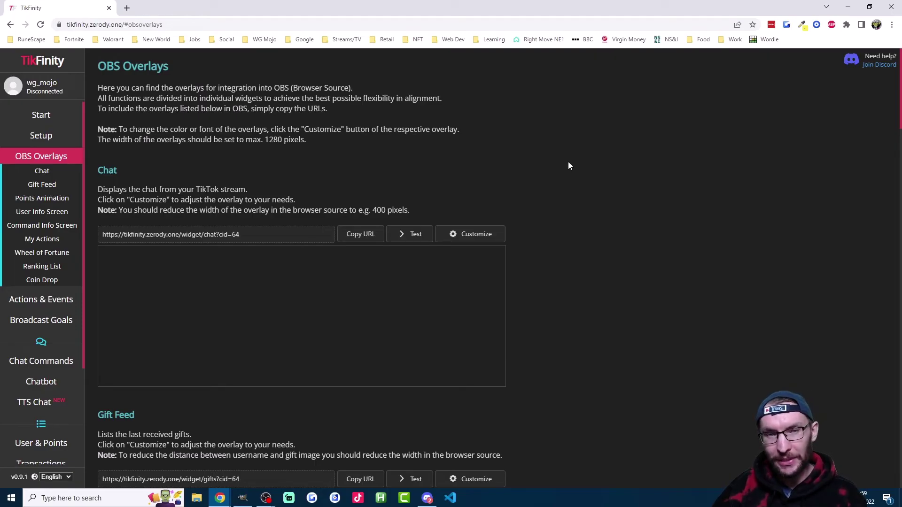
left_click(63, 239)
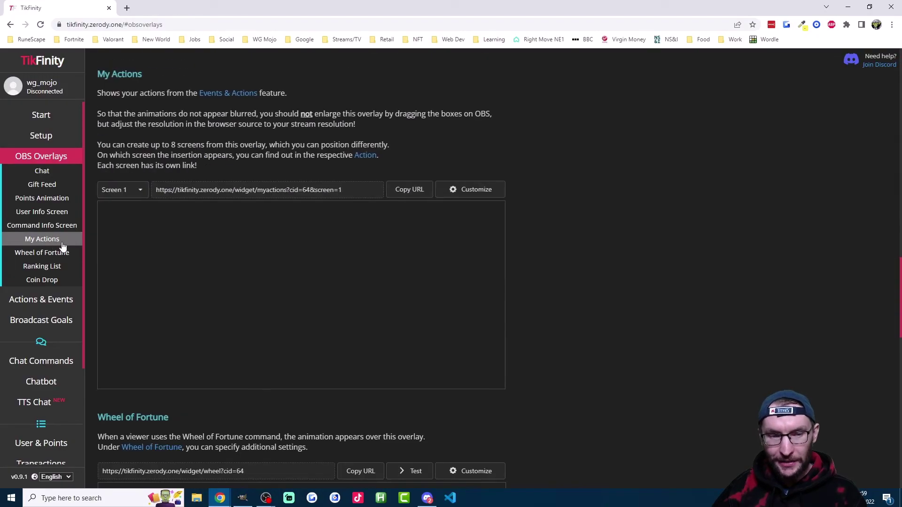
left_click(411, 190)
In OBS, open the add-source list, then return to TikFinity's Actions & Events.
mouse_move(266, 498)
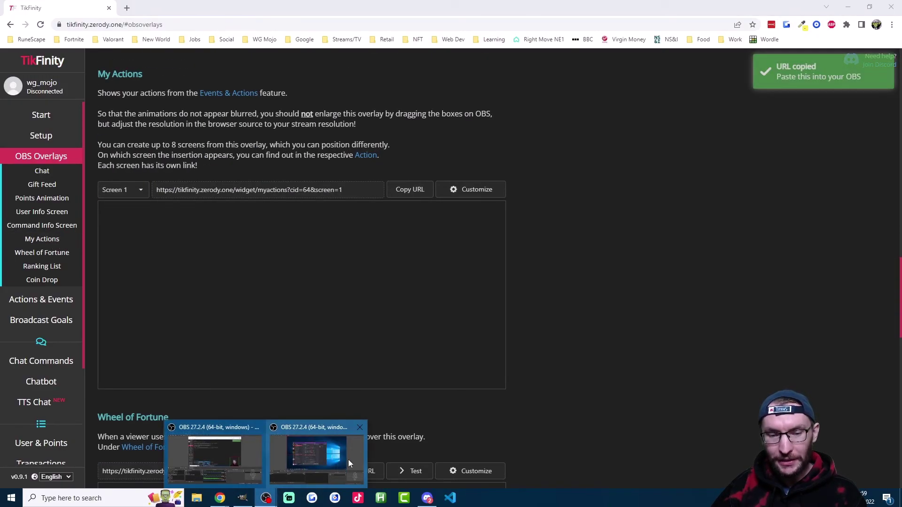
left_click(337, 441)
left_click(177, 470)
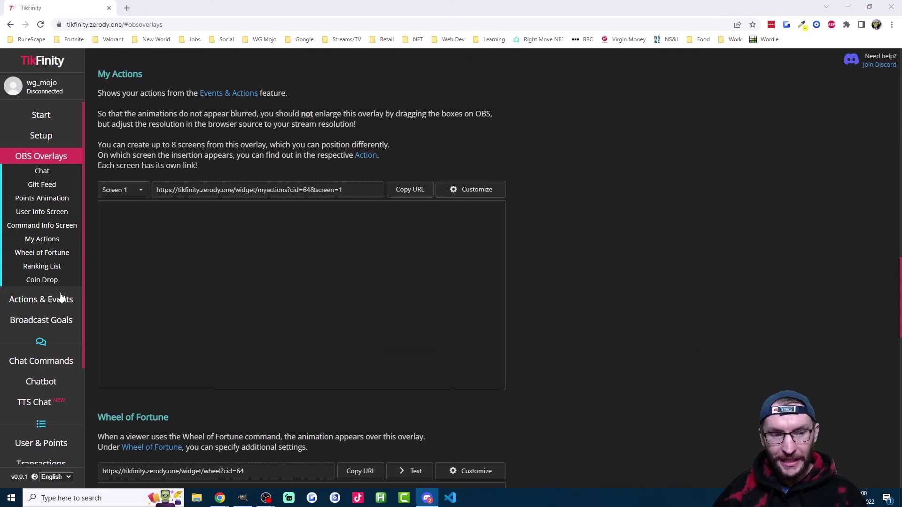
left_click(57, 298)
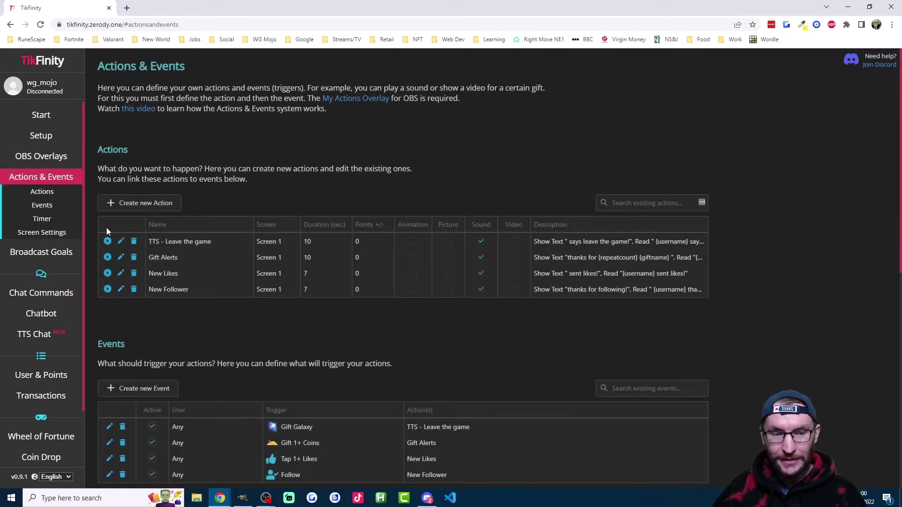
Test-play TTS - Leave the game, then highlight the unlimited Actions & Events note under Setup > TikFinity Pro.
left_click(107, 242)
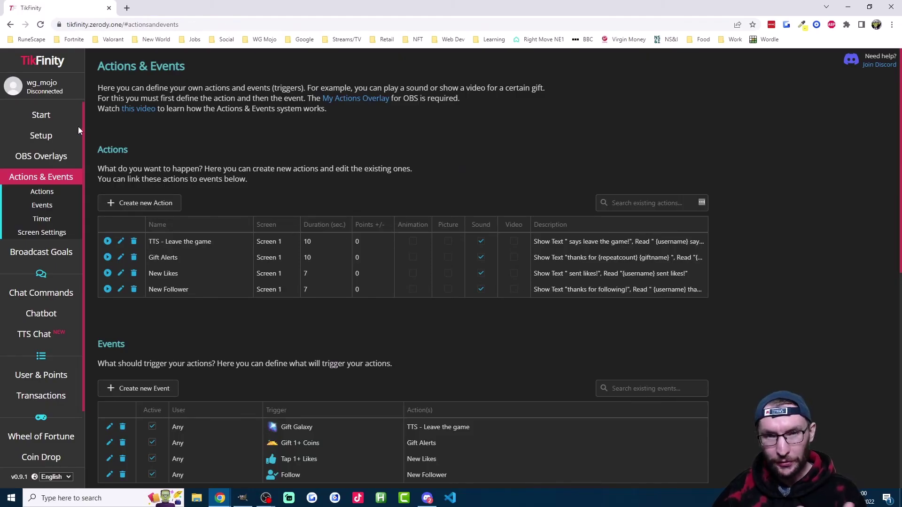
left_click(66, 136)
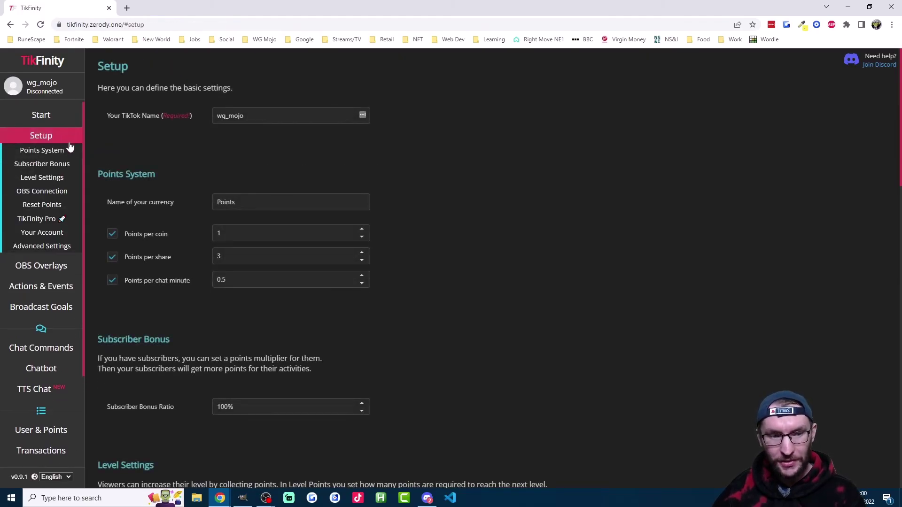
left_click(51, 219)
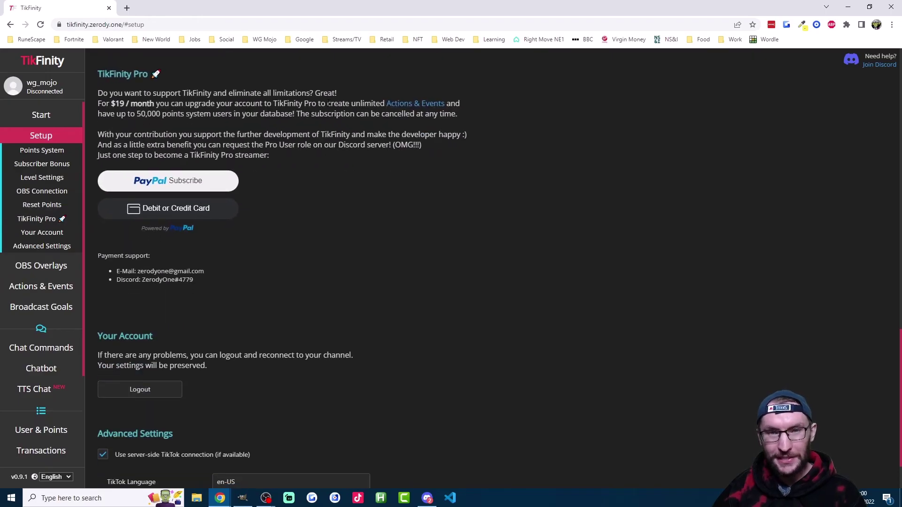
left_click_drag(328, 104, 446, 104)
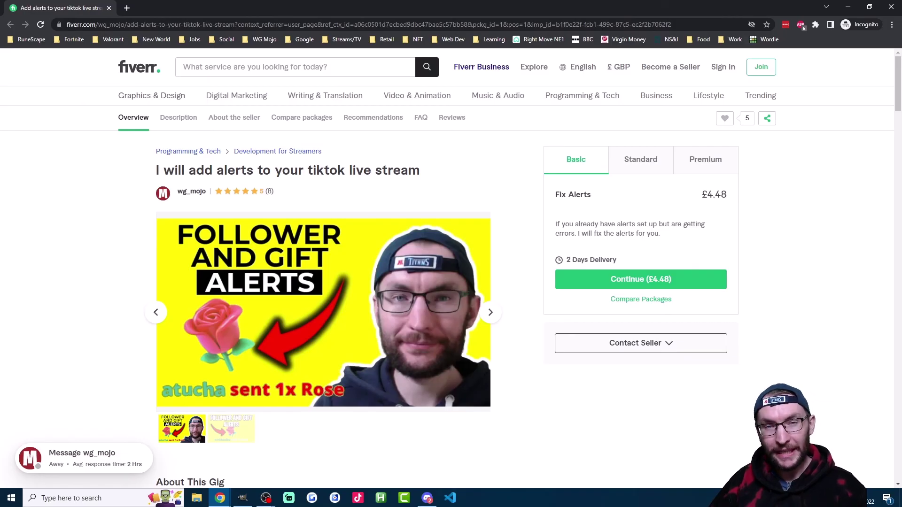